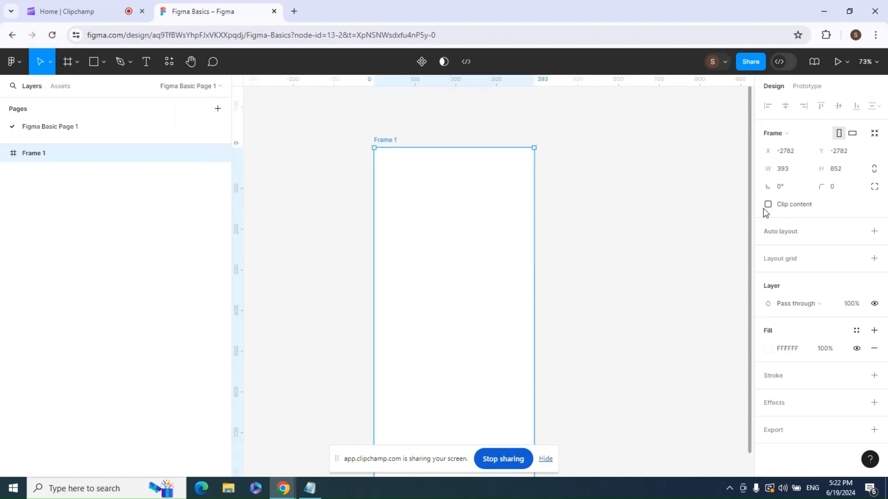
- Draw a circle about 273 × 273 that overlaps the right edge of Frame 1 near its upper part
{"action": "left_click", "coordinate": [619, 259]}
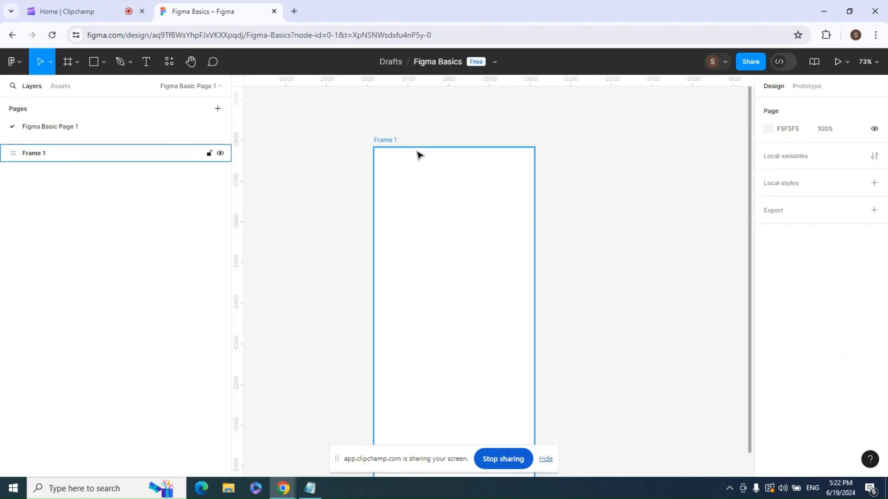
{"action": "left_click", "coordinate": [383, 146]}
{"action": "left_click", "coordinate": [104, 61]}
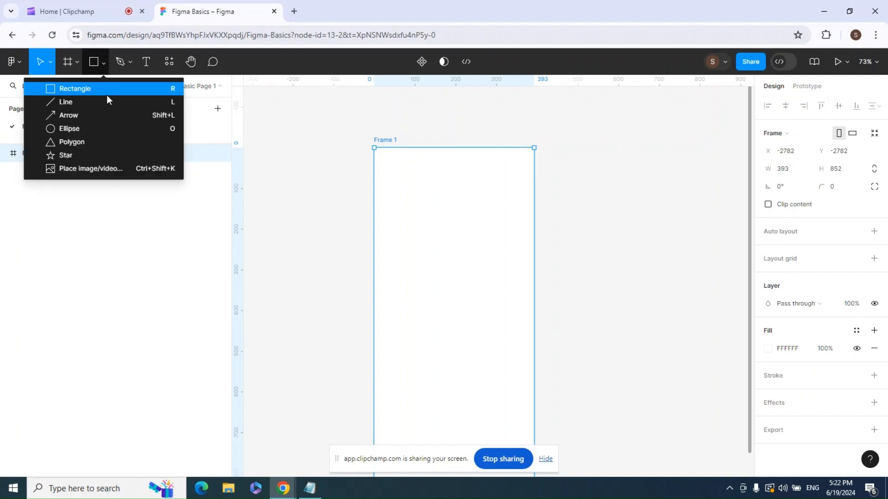
{"action": "left_click", "coordinate": [96, 126]}
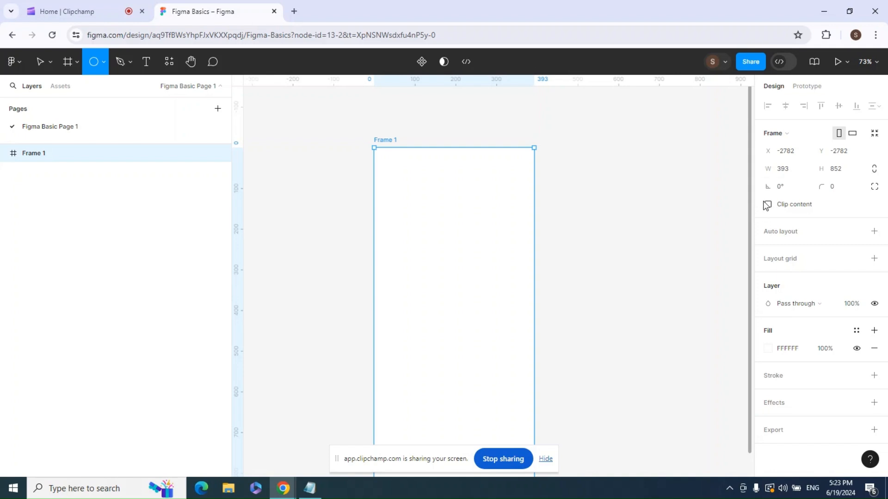
{"action": "left_click_drag", "start_coordinate": [489, 176], "coordinate": [600, 286]}
- Draw a wide rectangle about 773 × 87 in the lower part of Frame 1, starting at its left edge and extending past its right edge
{"action": "left_click", "coordinate": [104, 62]}
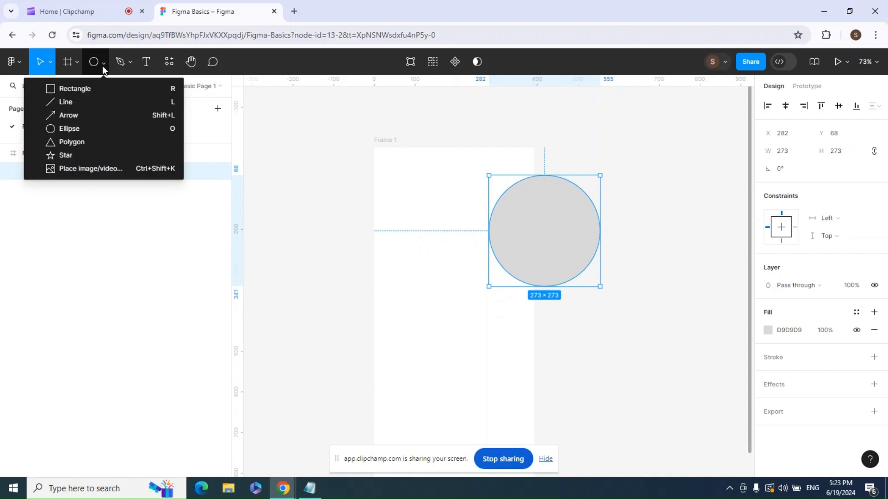
{"action": "left_click", "coordinate": [93, 89]}
{"action": "left_click_drag", "start_coordinate": [426, 367], "coordinate": [410, 335]}
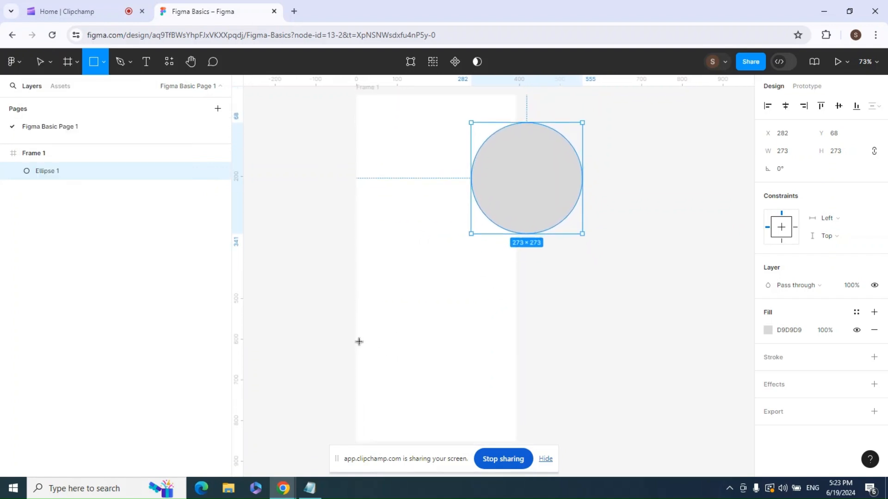
{"action": "left_click_drag", "start_coordinate": [357, 339], "coordinate": [671, 375]}
- Fill the wide rectangle with the dark colour 252424
{"action": "left_click", "coordinate": [768, 330]}
{"action": "left_click", "coordinate": [627, 304]}
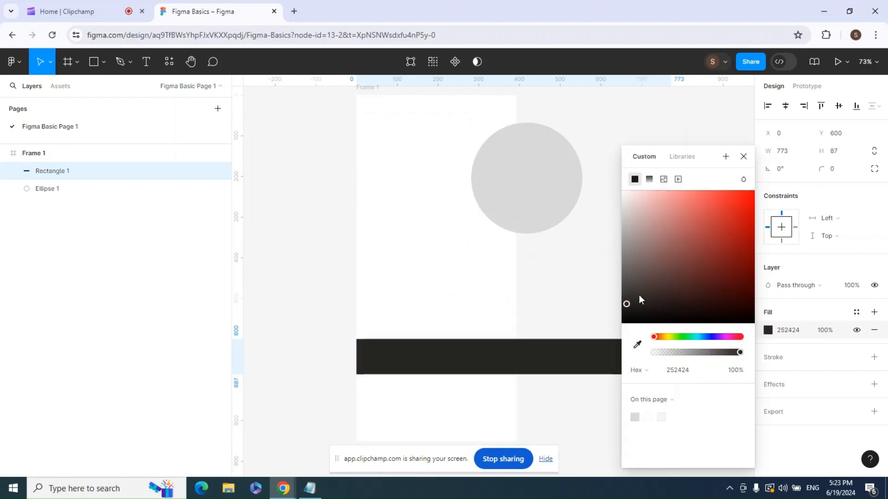
{"action": "left_click", "coordinate": [743, 156]}
{"action": "left_click", "coordinate": [654, 259]}
- Move the dark rectangle down to Y 765 so it aligns with the bottom edge of Frame 1
{"action": "scroll", "coordinate": [573, 319], "scroll_direction": "down", "scroll_amount": 1}
{"action": "left_click_drag", "start_coordinate": [572, 345], "coordinate": [572, 412]}
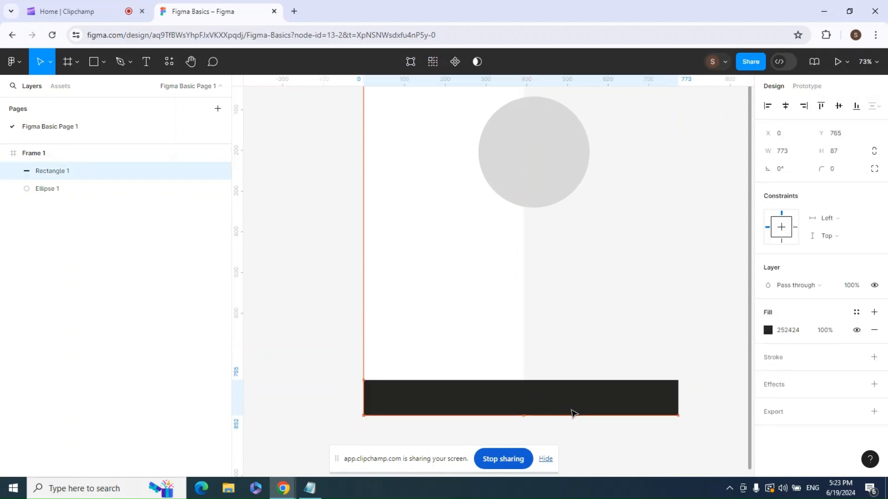
{"action": "scroll", "coordinate": [527, 392], "scroll_direction": "up", "scroll_amount": 2}
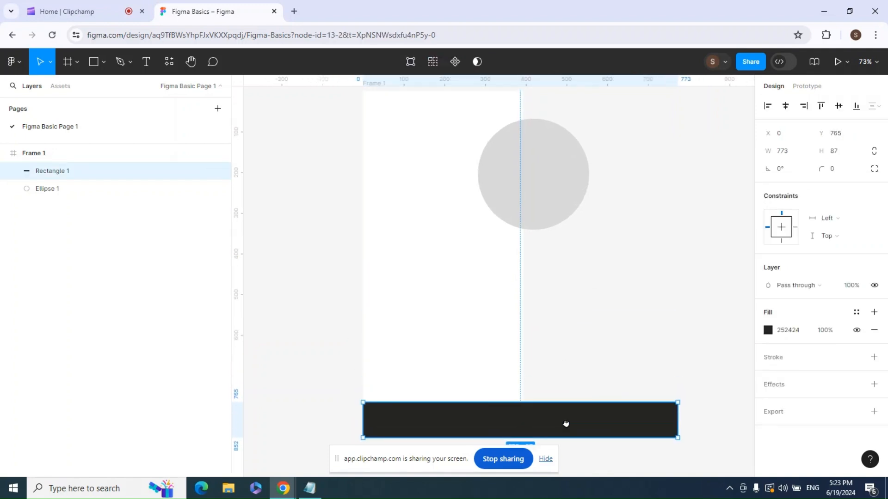
- Move the circle to X 242, Y 88 so it straddles the frame's right edge
{"action": "left_click", "coordinate": [544, 190]}
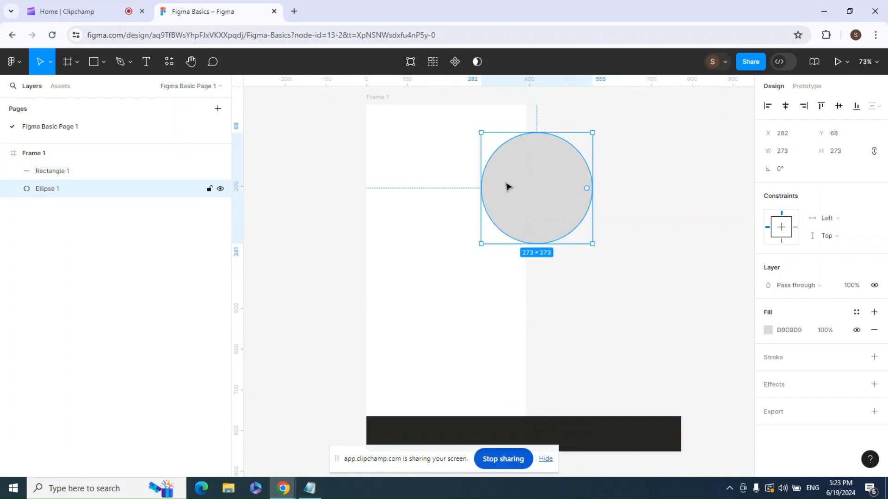
{"action": "mouse_move", "coordinate": [531, 210]}
{"action": "left_mouse_down"}
{"action": "mouse_move", "coordinate": [466, 204]}
{"action": "mouse_move", "coordinate": [527, 215]}
{"action": "left_mouse_up"}
{"action": "double_click", "coordinate": [529, 208]}
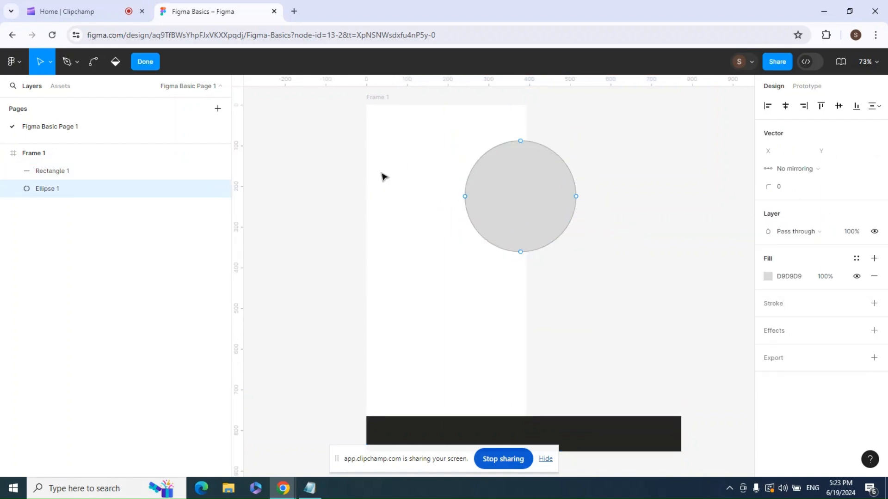
{"action": "key", "text": "Escape"}
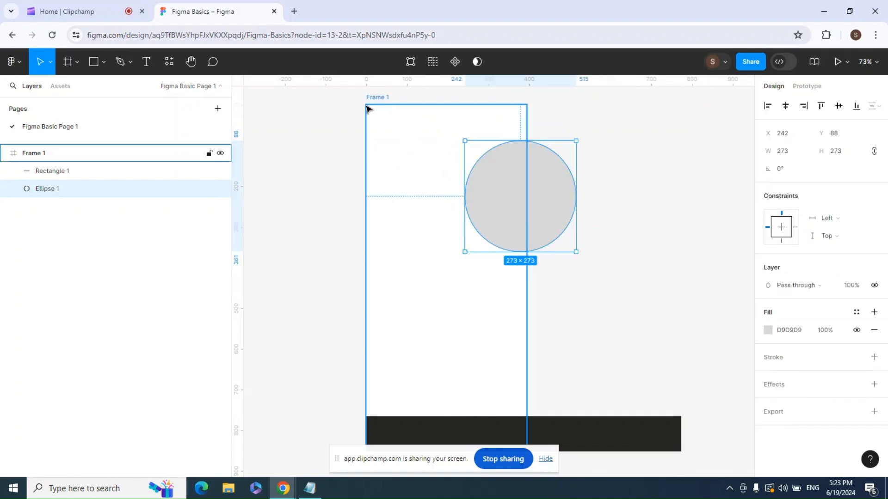
- Switch Clip content on and off for Frame 1 to compare, and leave it enabled
{"action": "left_click", "coordinate": [377, 99]}
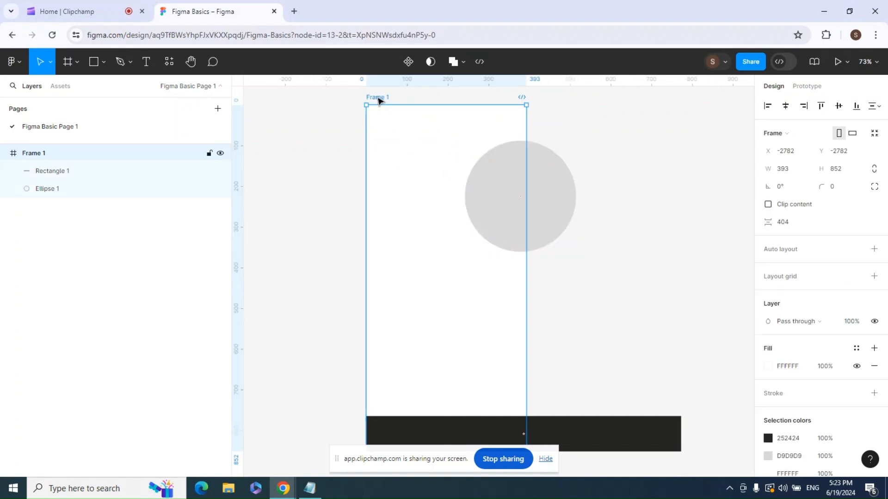
{"action": "left_click", "coordinate": [768, 204]}
{"action": "left_click", "coordinate": [768, 205]}
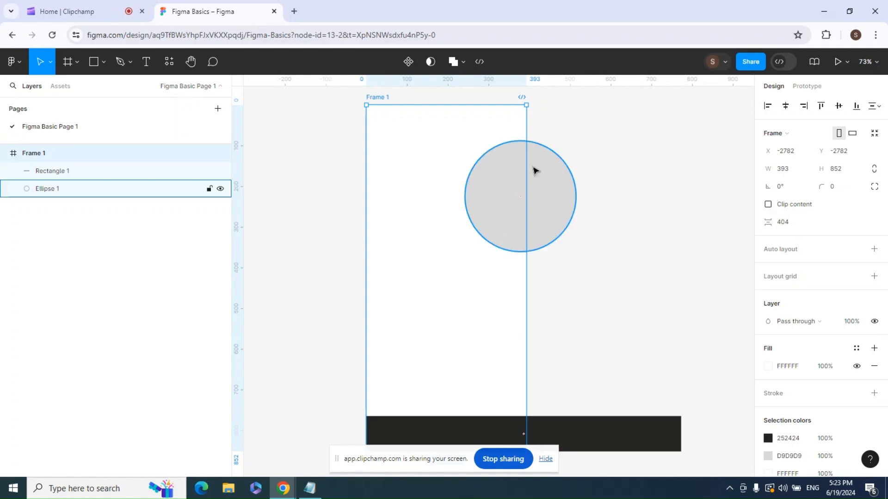
{"action": "left_click", "coordinate": [768, 205]}
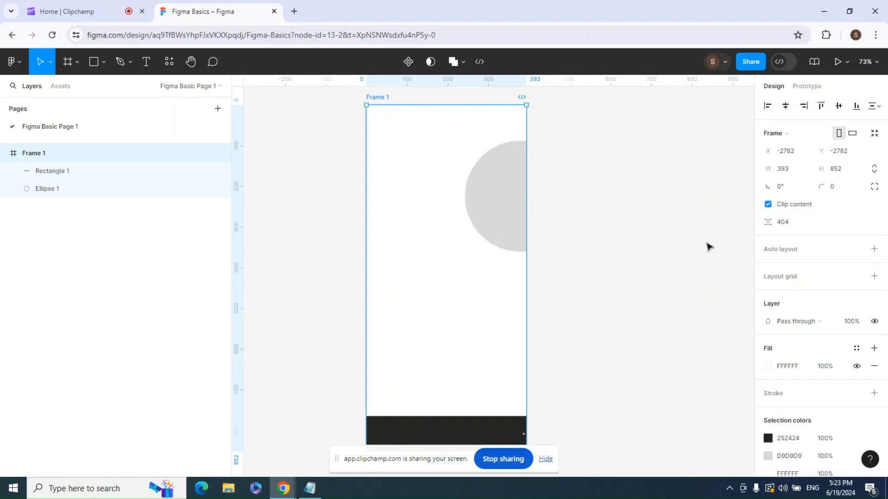
{"action": "left_click", "coordinate": [768, 204]}
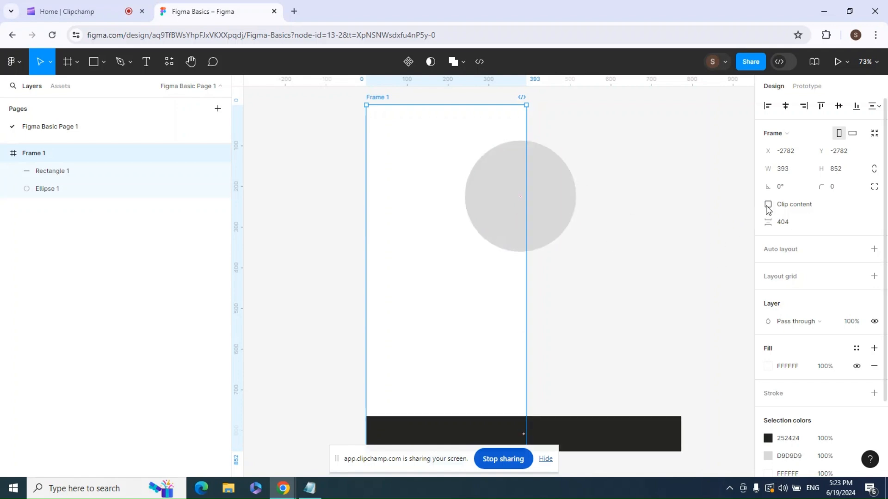
{"action": "left_click", "coordinate": [768, 205]}
- Duplicate the circle, placing the copy over the frame's top-left corner and the original over its upper right edge at X 226, Y -33
{"action": "left_click_drag", "start_coordinate": [497, 216], "coordinate": [401, 148]}
{"action": "key", "text": "ctrl+d"}
{"action": "scroll", "coordinate": [578, 157], "scroll_direction": "up", "scroll_amount": 1}
{"action": "left_click", "coordinate": [551, 208]}
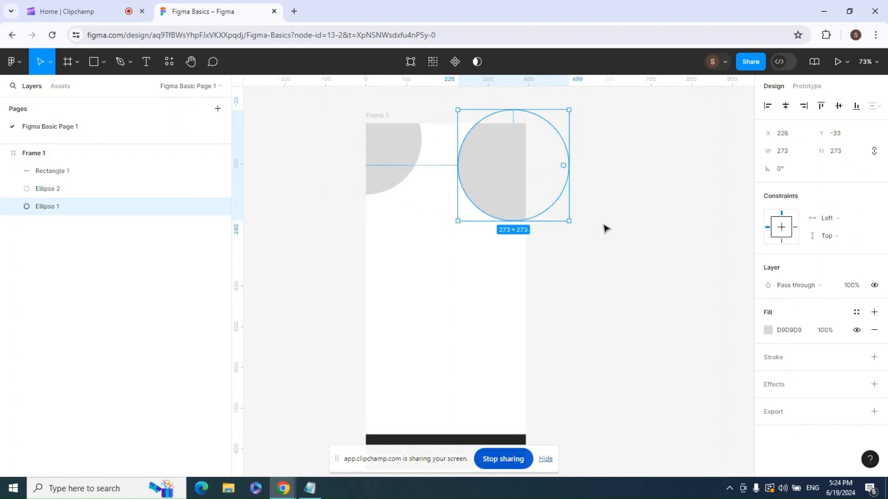
- Fill the circle at the frame's upper right edge with the light grey EEEEEE
{"action": "left_click", "coordinate": [768, 330]}
{"action": "left_click", "coordinate": [619, 202]}
{"action": "left_click", "coordinate": [619, 204]}
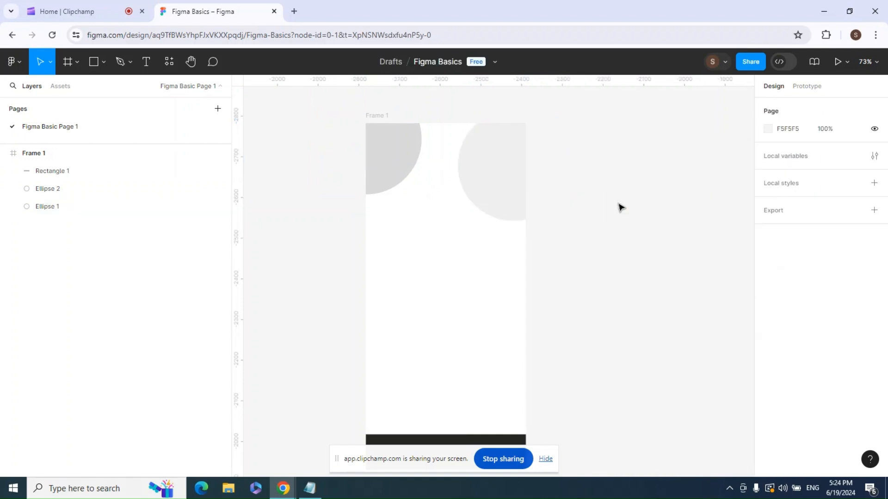
- Fill the circle over the frame's top-left corner with the light grey ECECEC
{"action": "left_click", "coordinate": [403, 158]}
{"action": "left_click", "coordinate": [767, 330]}
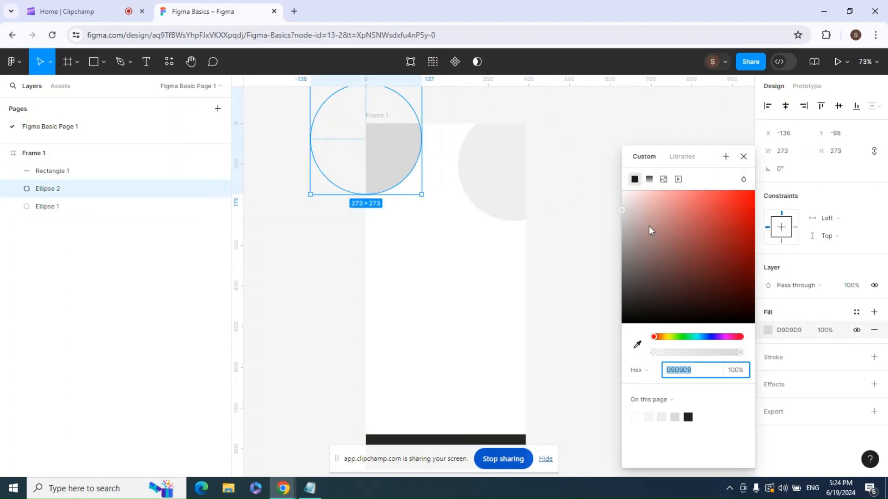
{"action": "left_click", "coordinate": [623, 206]}
{"action": "left_click", "coordinate": [615, 204]}
{"action": "double_click", "coordinate": [403, 164]}
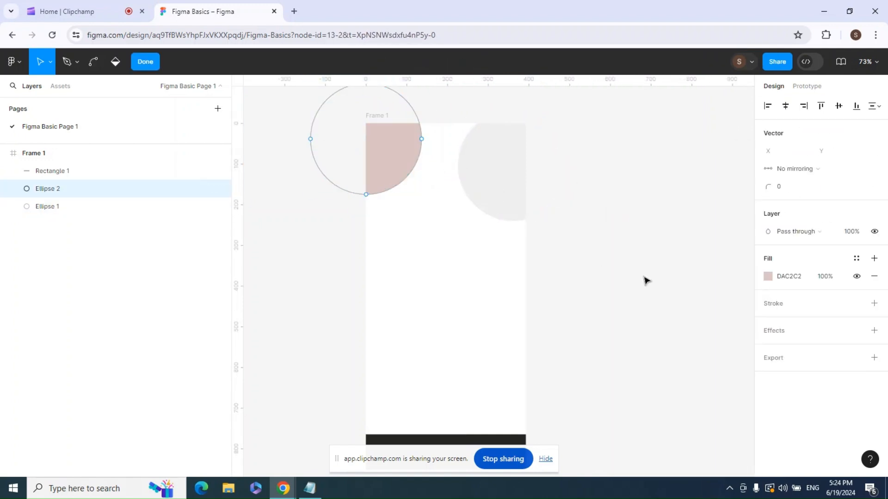
{"action": "left_click", "coordinate": [767, 276]}
{"action": "left_click_drag", "start_coordinate": [662, 233], "coordinate": [615, 204]}
{"action": "left_click", "coordinate": [743, 157]}
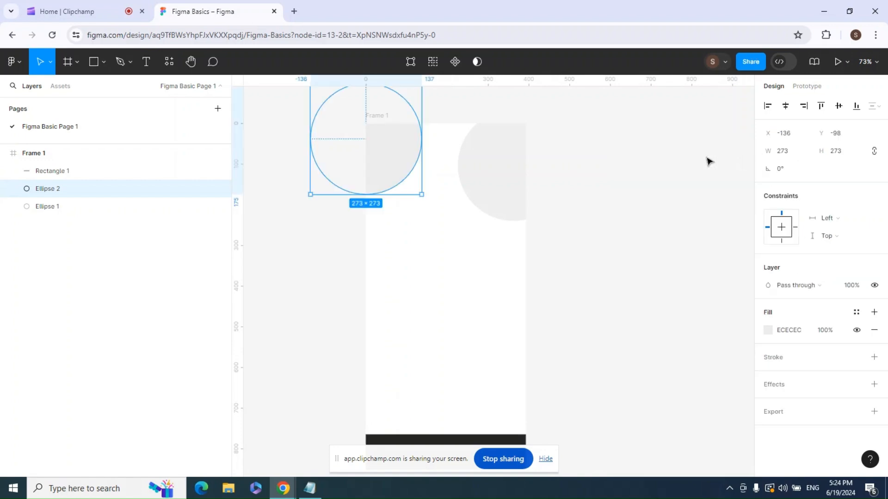
- Toggle Clip content on Frame 1 repeatedly to compare the clipped and unclipped circles and dark bar, ending with it enabled
{"action": "left_click", "coordinate": [378, 119]}
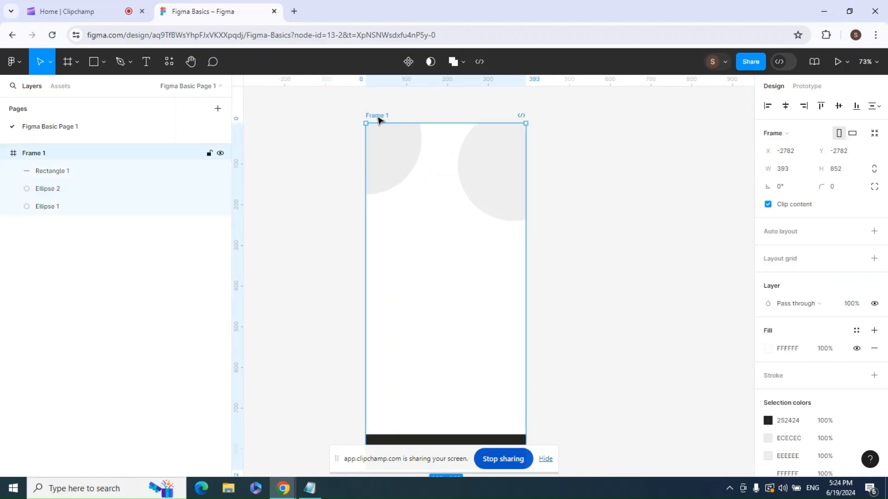
{"action": "left_click", "coordinate": [768, 205]}
{"action": "left_click", "coordinate": [769, 204]}
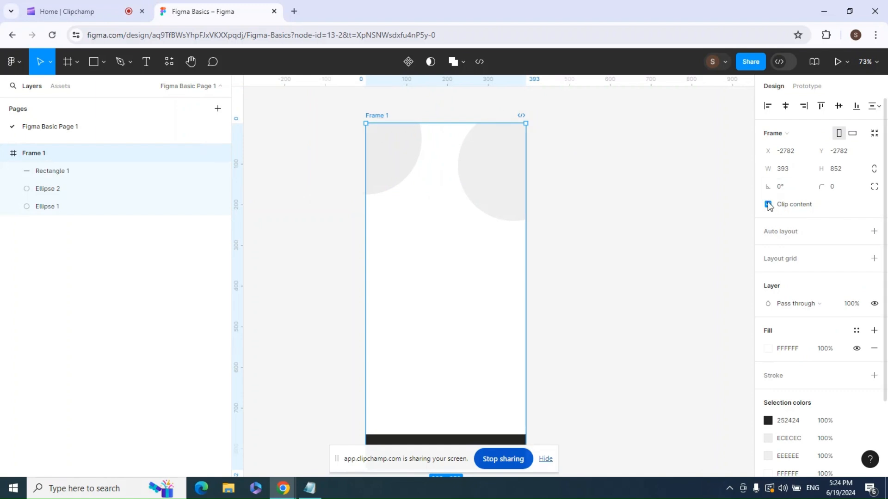
{"action": "left_click", "coordinate": [768, 205]}
{"action": "left_click", "coordinate": [768, 205]}
{"action": "left_click", "coordinate": [768, 205]}
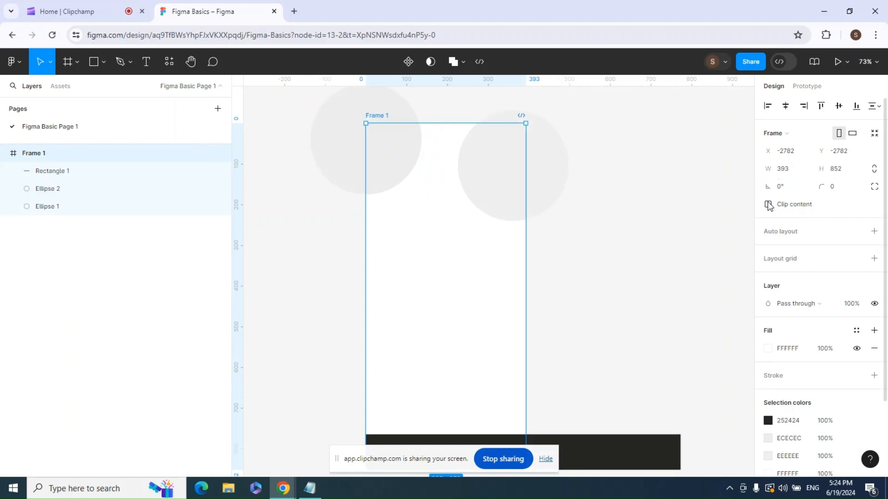
{"action": "left_click", "coordinate": [768, 204]}
{"action": "left_click", "coordinate": [768, 204]}
{"action": "left_click", "coordinate": [768, 204]}
{"action": "left_click", "coordinate": [768, 205]}
{"action": "left_click", "coordinate": [768, 204]}
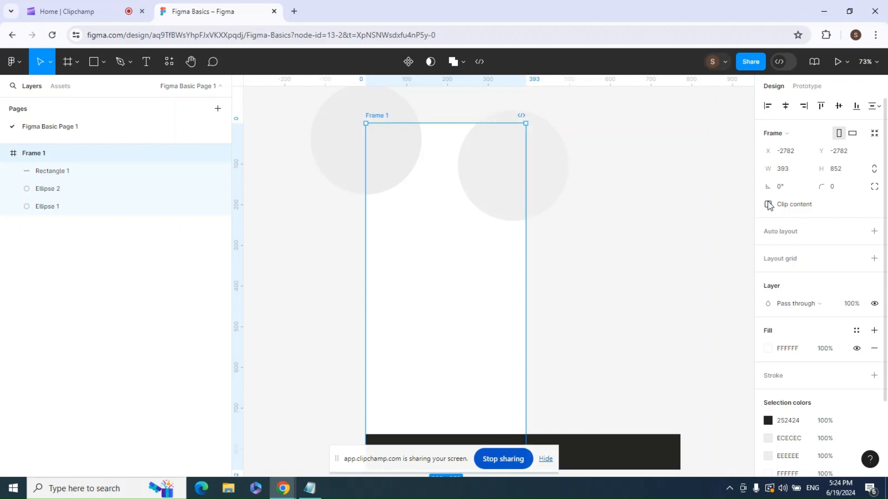
{"action": "left_click", "coordinate": [768, 204]}
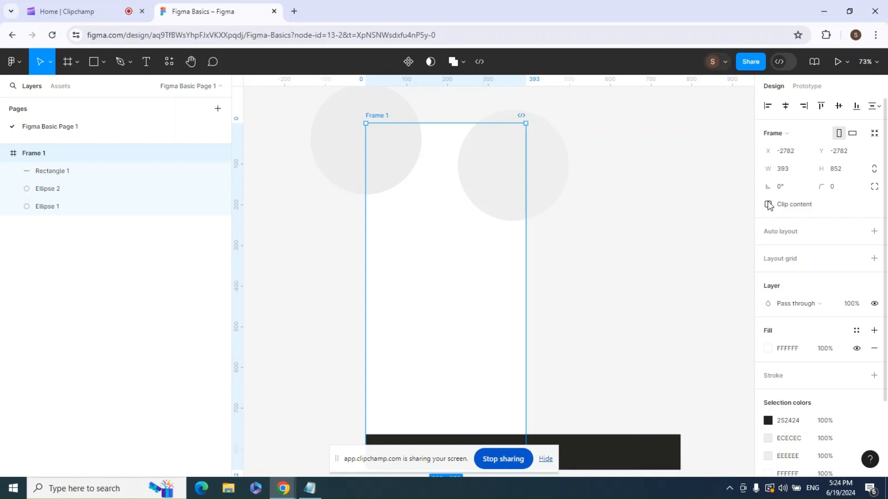
{"action": "left_click", "coordinate": [768, 205]}
- Delete both circles from Frame 1
{"action": "left_click", "coordinate": [388, 148]}
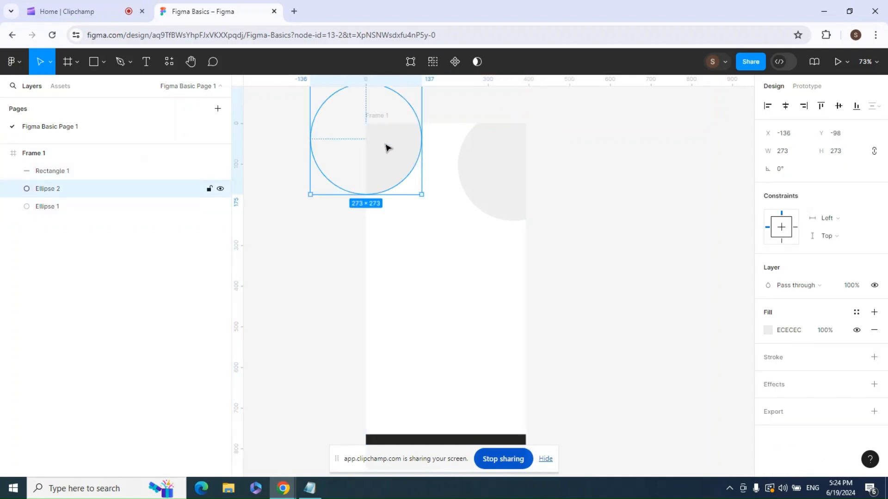
{"action": "key", "text": "Delete"}
{"action": "left_click", "coordinate": [501, 171]}
{"action": "double_click", "coordinate": [501, 171]}
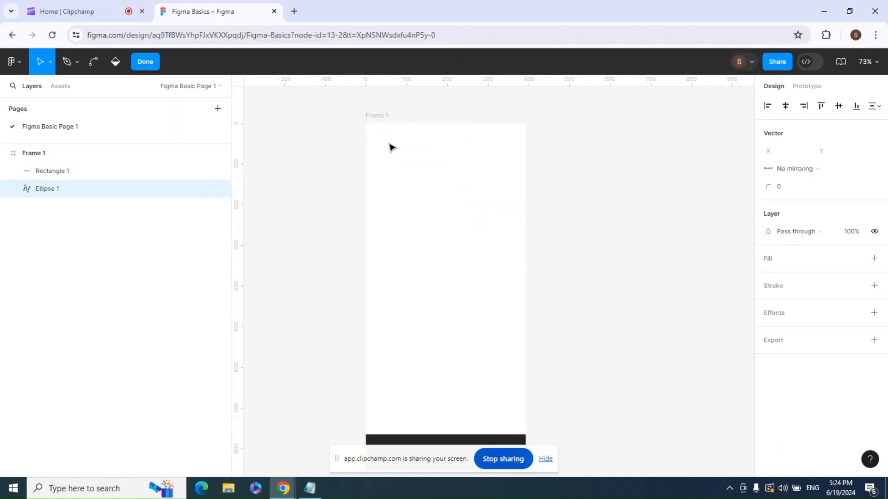
{"action": "key", "text": "Delete"}
- Draw a small rectangle about 69 × 46 near the top-right corner of Frame 1, at X 304, Y 23
{"action": "left_click", "coordinate": [383, 117]}
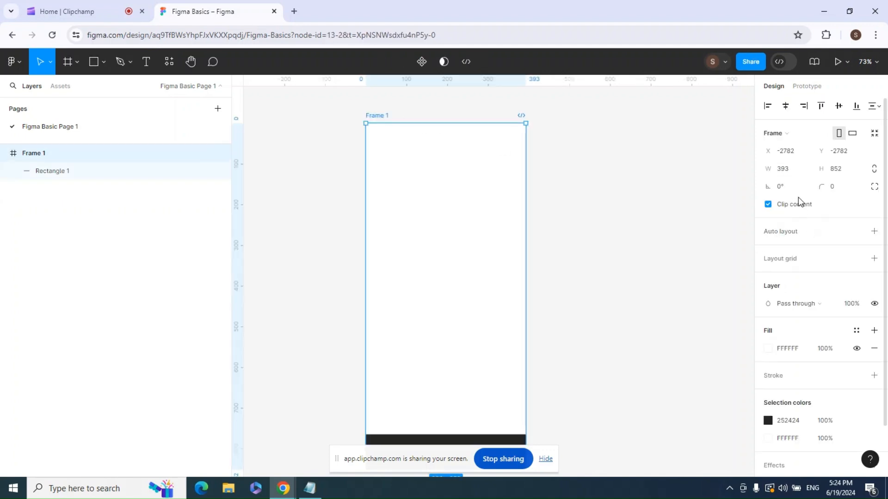
{"action": "left_click", "coordinate": [321, 135]}
{"action": "left_click", "coordinate": [372, 117]}
{"action": "left_click", "coordinate": [103, 65]}
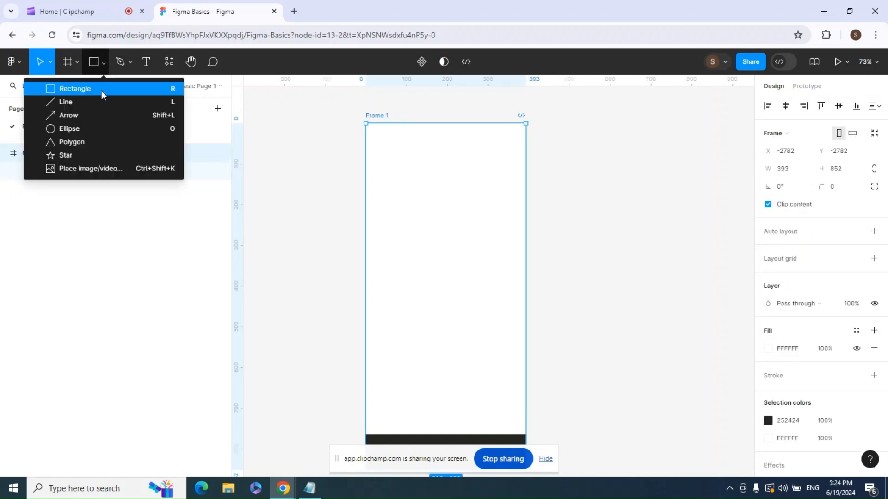
{"action": "left_click", "coordinate": [96, 87]}
{"action": "left_click_drag", "start_coordinate": [489, 133], "coordinate": [517, 151]}
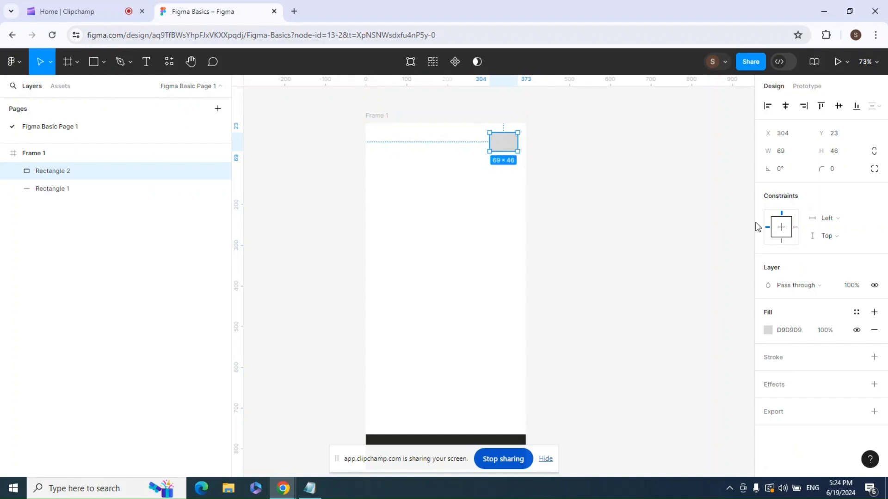
- Fill the small rectangle with the grey 878787
{"action": "left_click", "coordinate": [768, 331]}
{"action": "left_click_drag", "start_coordinate": [627, 218], "coordinate": [597, 253]}
{"action": "left_click", "coordinate": [578, 268]}
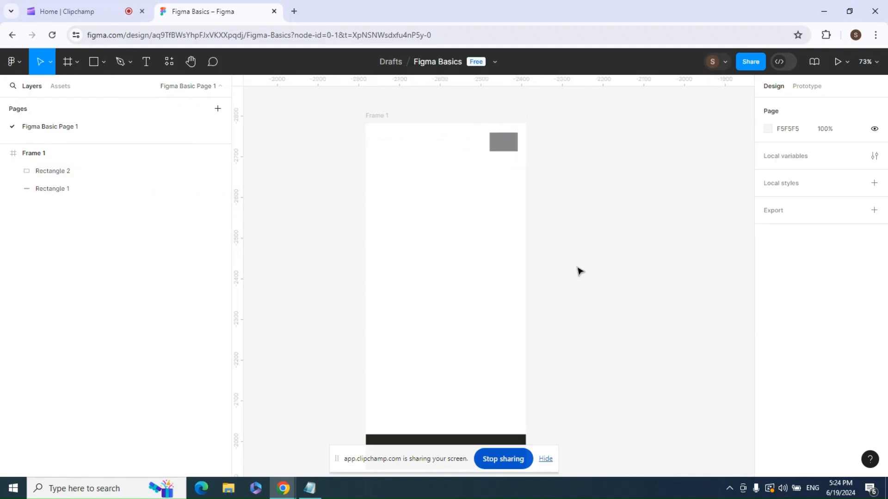
- Narrow the small grey rectangle from its left side to a width of 50
{"action": "left_click", "coordinate": [391, 120]}
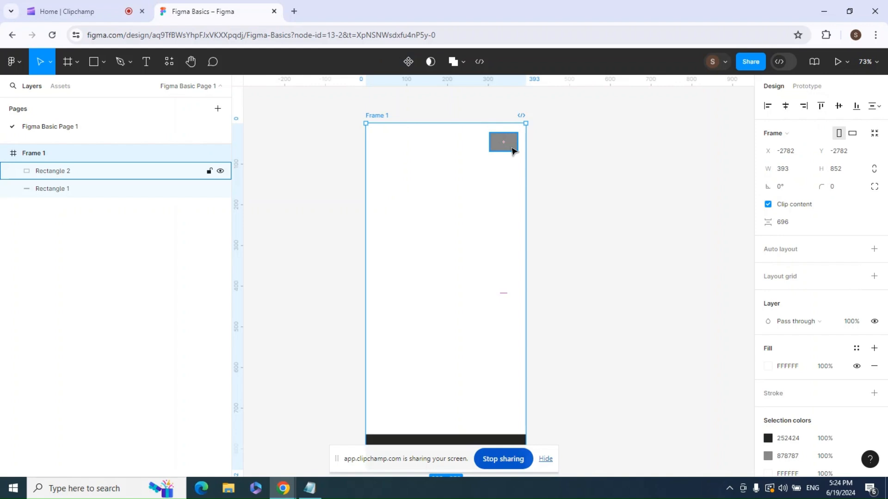
{"action": "left_click", "coordinate": [551, 152]}
{"action": "left_click", "coordinate": [502, 143]}
{"action": "left_click_drag", "start_coordinate": [489, 143], "coordinate": [496, 144]}
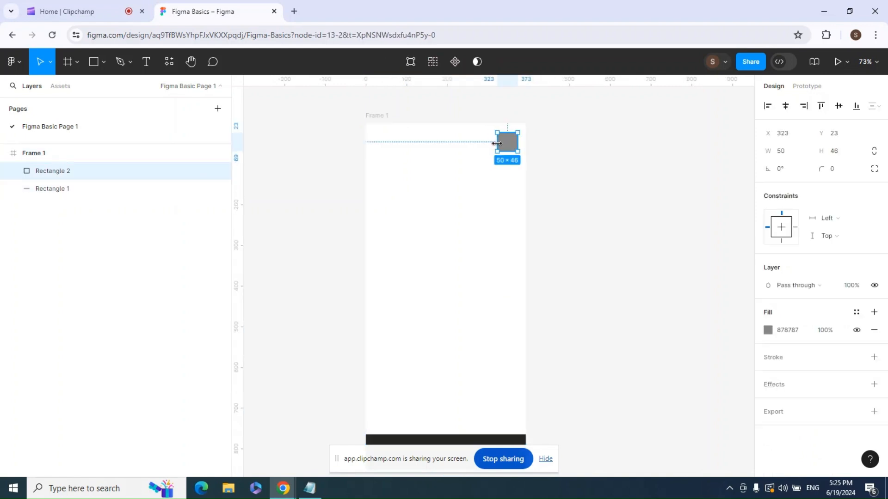
{"action": "left_click", "coordinate": [606, 199]}
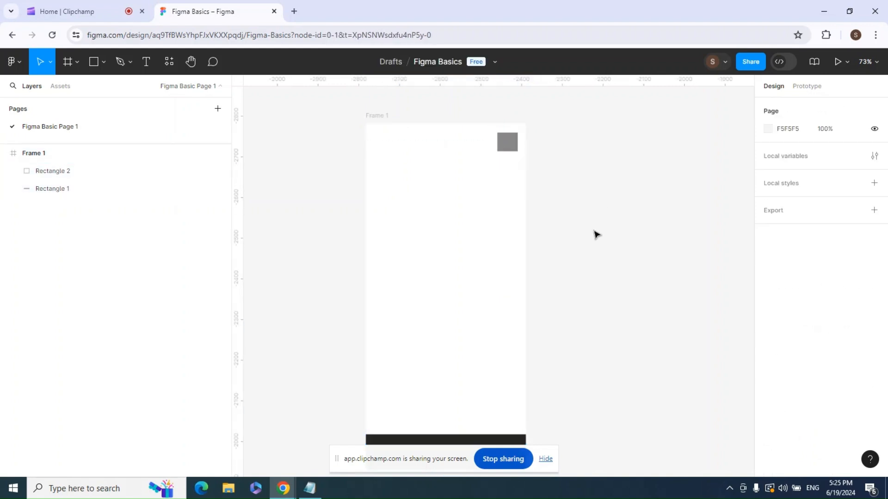
- Widen Frame 1 from its right edge to a width of 773
{"action": "left_click", "coordinate": [372, 121]}
{"action": "mouse_move", "coordinate": [534, 250]}
{"action": "left_mouse_down"}
{"action": "mouse_move", "coordinate": [692, 269]}
{"action": "mouse_move", "coordinate": [553, 270]}
{"action": "mouse_move", "coordinate": [718, 285]}
{"action": "mouse_move", "coordinate": [680, 293]}
{"action": "left_mouse_up"}
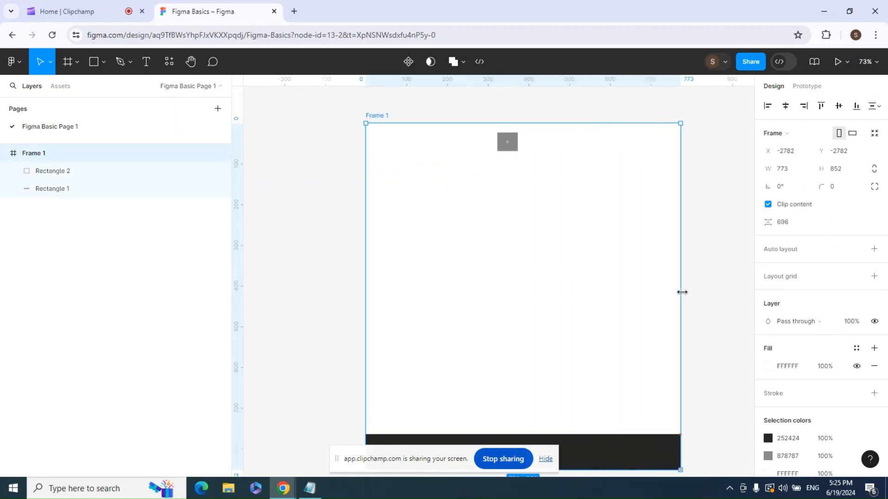
- Delete the dark rectangle along the bottom of Frame 1
{"action": "double_click", "coordinate": [641, 449]}
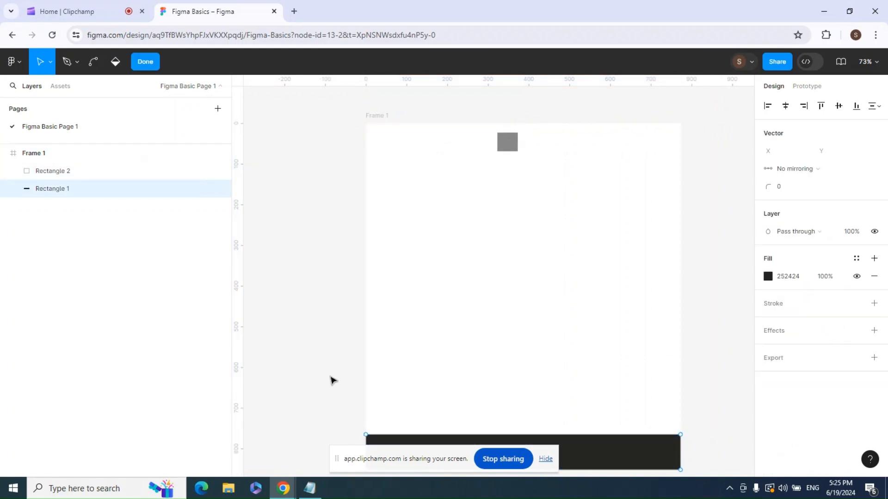
{"action": "left_click", "coordinate": [330, 377]}
{"action": "left_click", "coordinate": [330, 377]}
{"action": "left_click", "coordinate": [593, 447]}
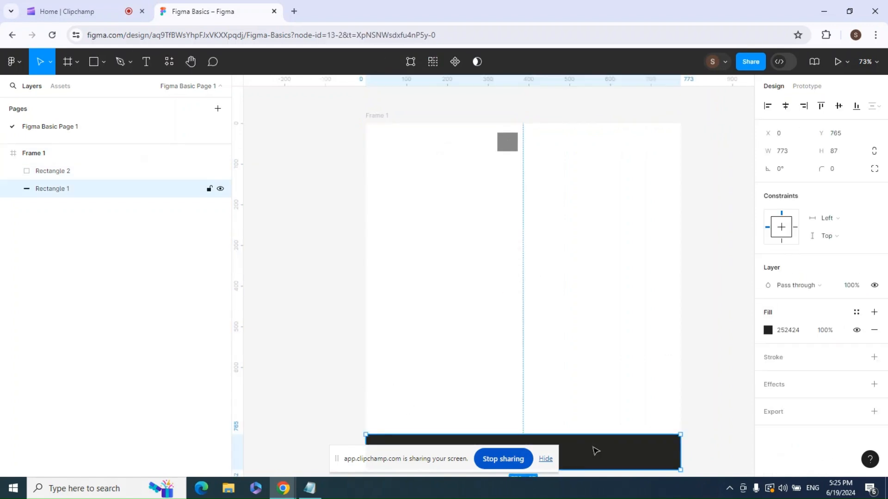
{"action": "key", "text": "Delete"}
- Widen Frame 1 from its right edge to 854, and narrow it back to a width of 432
{"action": "left_click", "coordinate": [391, 121]}
{"action": "left_click_drag", "start_coordinate": [677, 236], "coordinate": [714, 261]}
{"action": "left_click", "coordinate": [510, 143]}
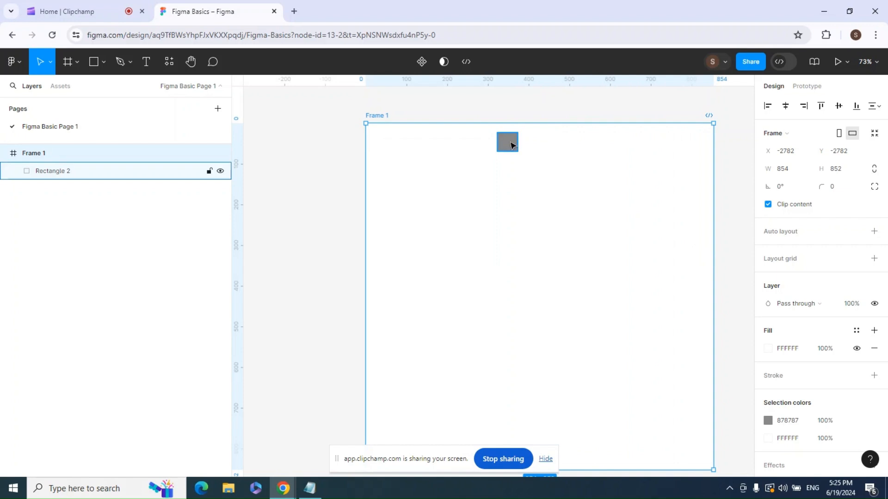
{"action": "left_click", "coordinate": [377, 116]}
{"action": "left_click_drag", "start_coordinate": [713, 261], "coordinate": [487, 312]}
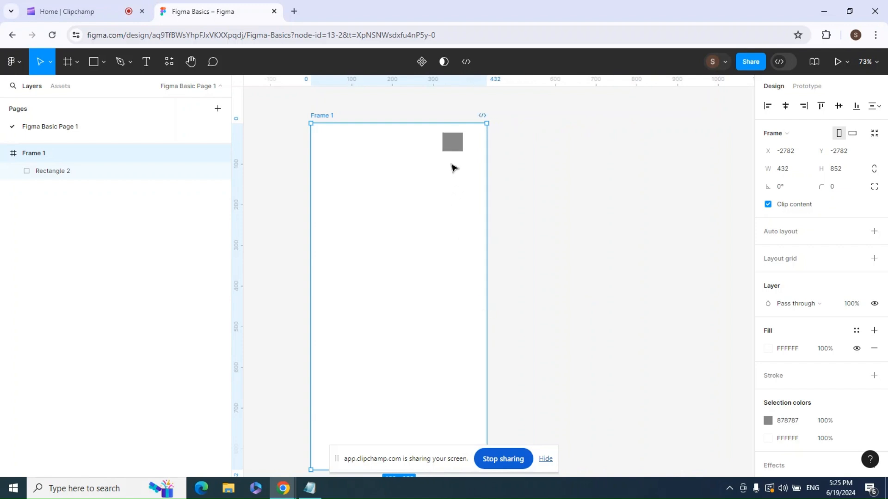
- Narrow Frame 1 from its right edge to a width of 409
{"action": "left_click", "coordinate": [453, 141]}
{"action": "left_click", "coordinate": [319, 116]}
{"action": "left_click_drag", "start_coordinate": [486, 199], "coordinate": [478, 220]}
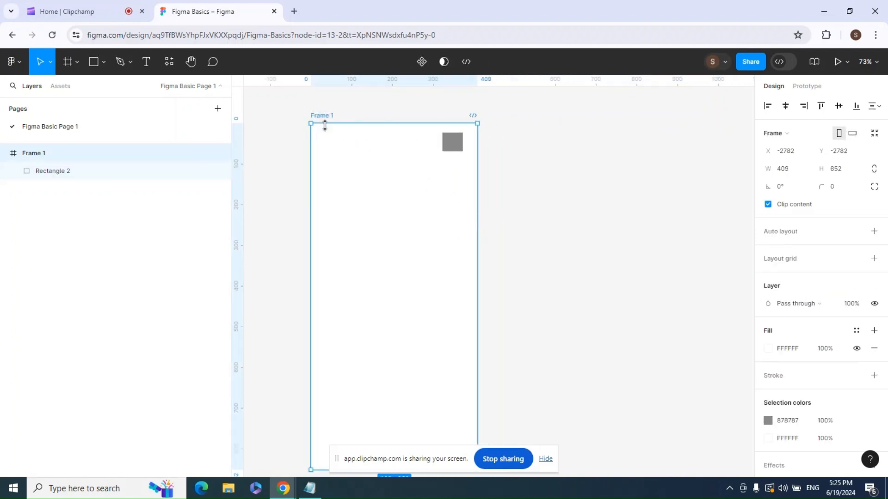
{"action": "left_click", "coordinate": [496, 184]}
{"action": "left_click", "coordinate": [331, 115]}
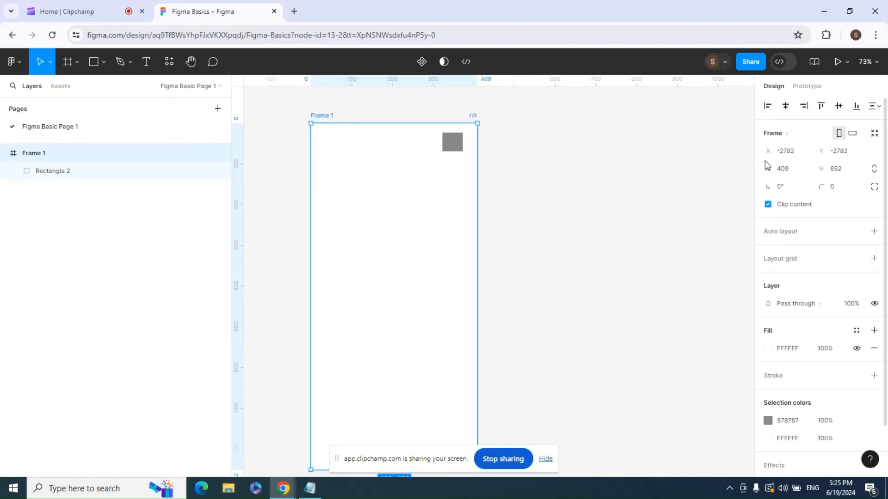
{"action": "left_click", "coordinate": [508, 169]}
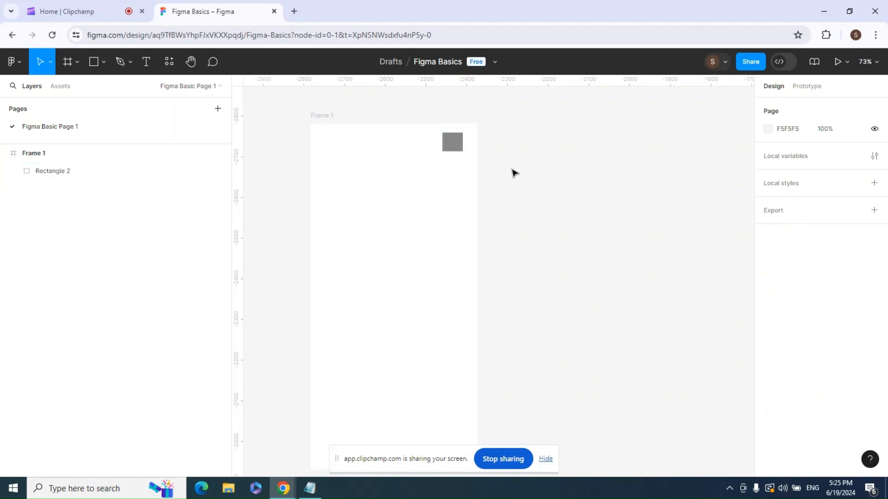
- Set the small grey rectangle's horizontal constraint to Right
{"action": "left_click", "coordinate": [453, 141]}
{"action": "left_click", "coordinate": [452, 160]}
{"action": "left_click", "coordinate": [451, 149]}
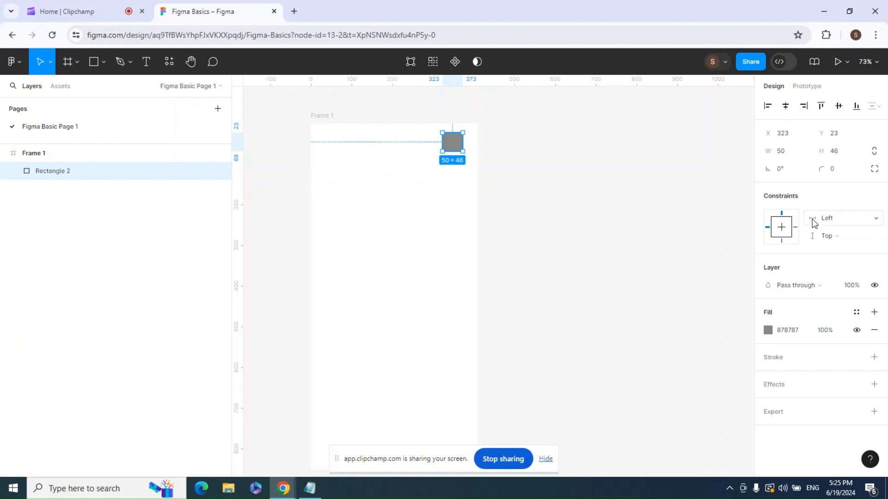
{"action": "left_click", "coordinate": [795, 227]}
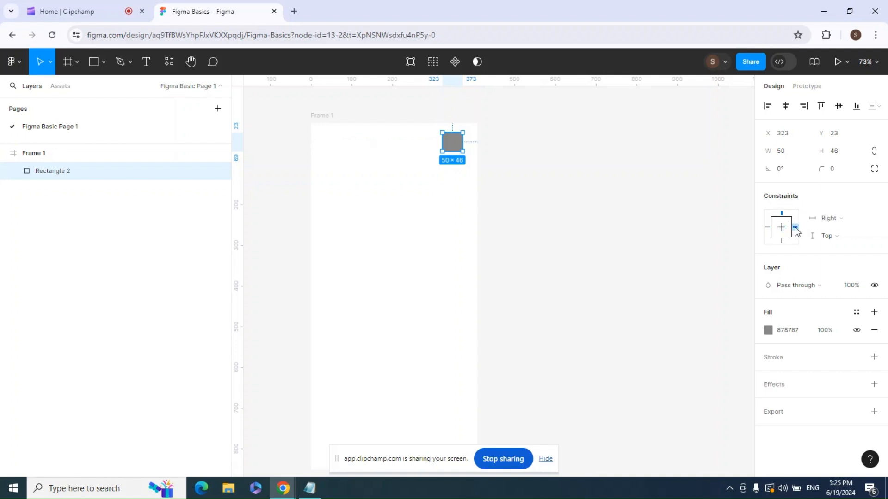
{"action": "left_click", "coordinate": [826, 223]}
{"action": "left_click", "coordinate": [830, 218]}
{"action": "left_click", "coordinate": [412, 160]}
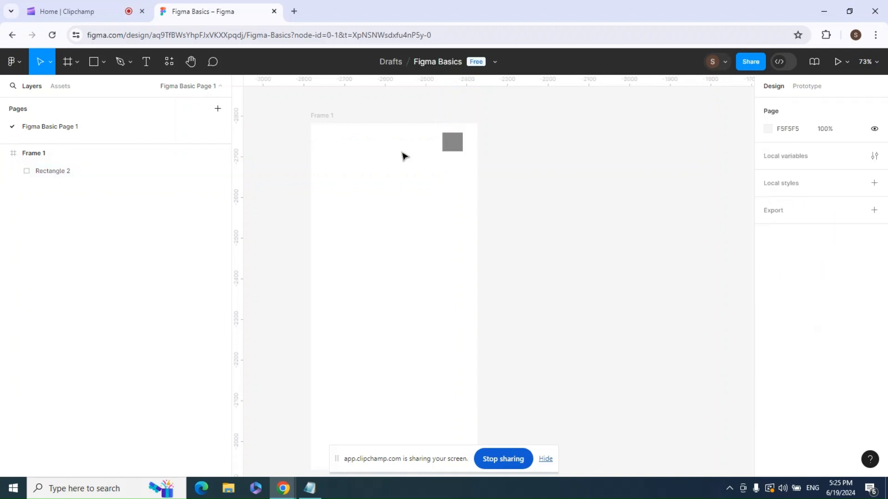
- Widen Frame 1 from its right edge to a width of 568
{"action": "left_click", "coordinate": [326, 116]}
{"action": "left_click_drag", "start_coordinate": [476, 228], "coordinate": [484, 228]}
{"action": "left_click_drag", "start_coordinate": [625, 229], "coordinate": [703, 237]}
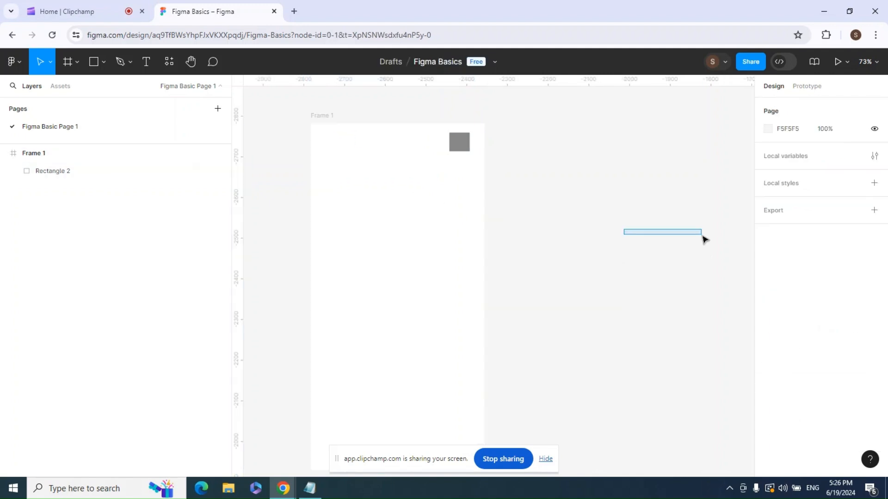
{"action": "left_click", "coordinate": [349, 138]}
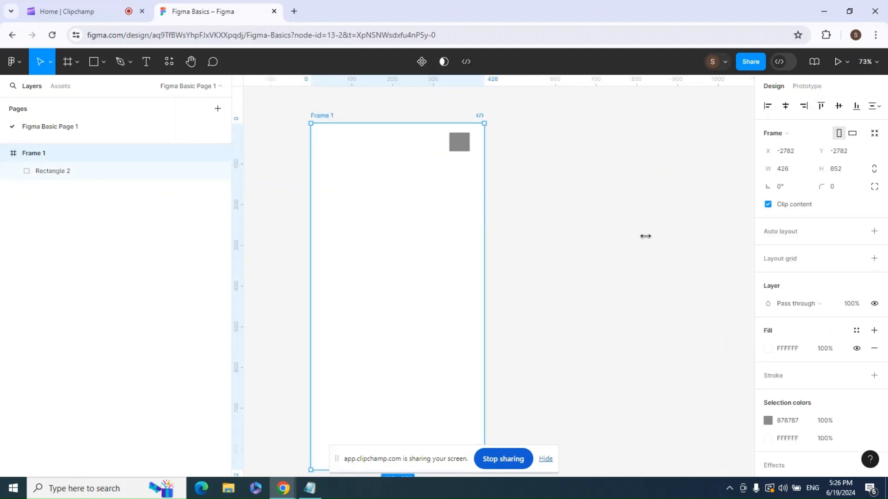
{"action": "left_click_drag", "start_coordinate": [525, 256], "coordinate": [542, 302]}
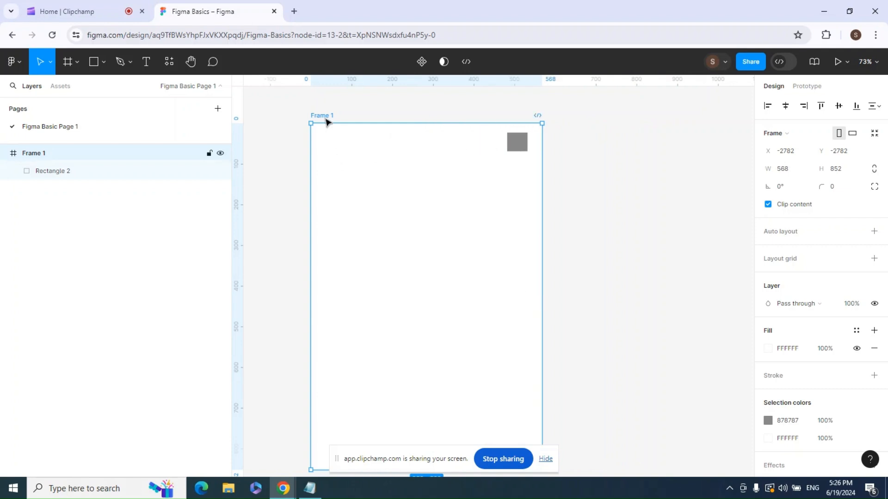
- Add the text "Title" near the top centre of Frame 1, at X 211, Y 31
{"action": "key", "text": "t"}
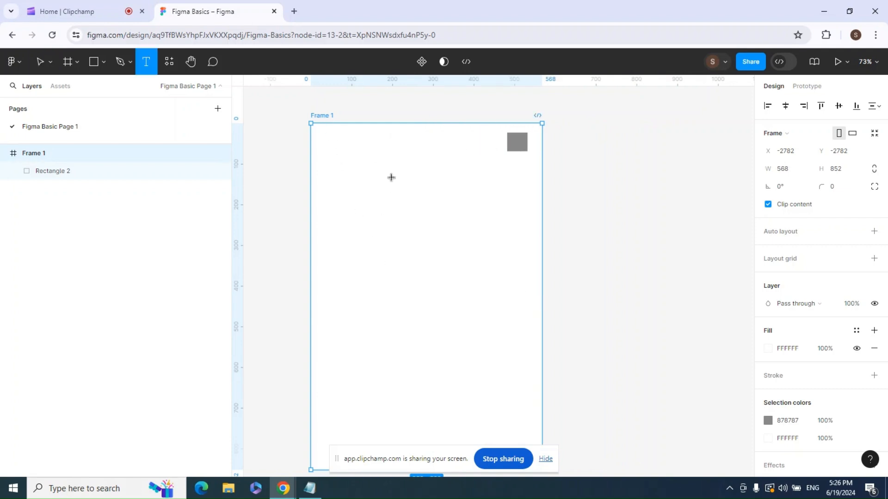
{"action": "left_click", "coordinate": [381, 148]}
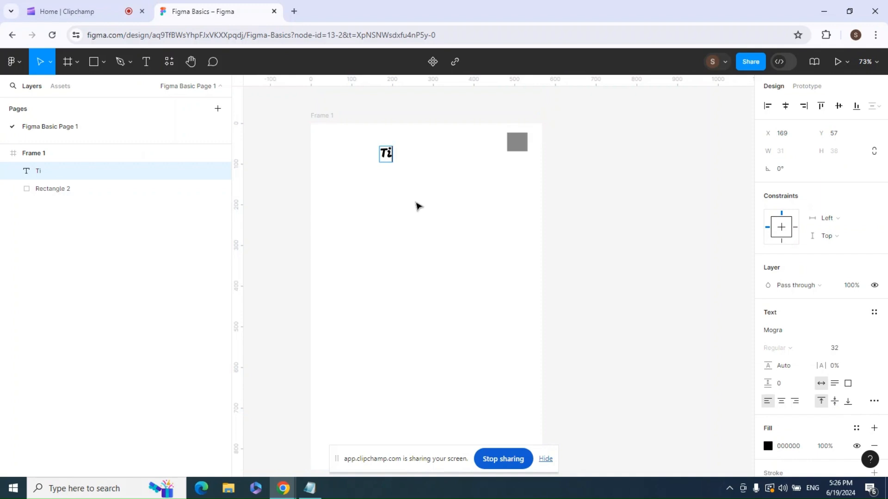
{"action": "left_click", "coordinate": [390, 160]}
{"action": "left_click_drag", "start_coordinate": [393, 157], "coordinate": [409, 147]}
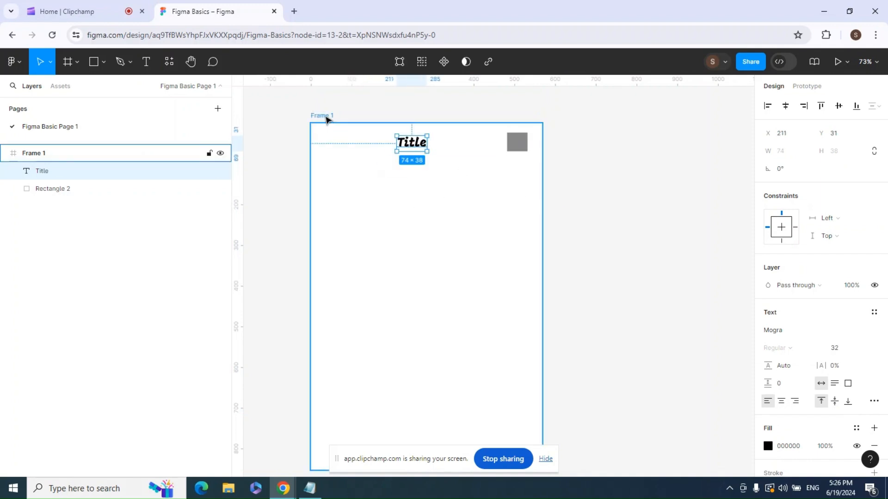
- Narrow Frame 1 slightly from its right edge
{"action": "left_click", "coordinate": [327, 117]}
{"action": "mouse_move", "coordinate": [540, 229]}
{"action": "left_mouse_down"}
{"action": "mouse_move", "coordinate": [722, 243]}
{"action": "mouse_move", "coordinate": [454, 222]}
{"action": "mouse_move", "coordinate": [692, 248]}
{"action": "mouse_move", "coordinate": [498, 238]}
{"action": "mouse_move", "coordinate": [527, 238]}
{"action": "left_mouse_up"}
{"action": "left_click", "coordinate": [412, 142]}
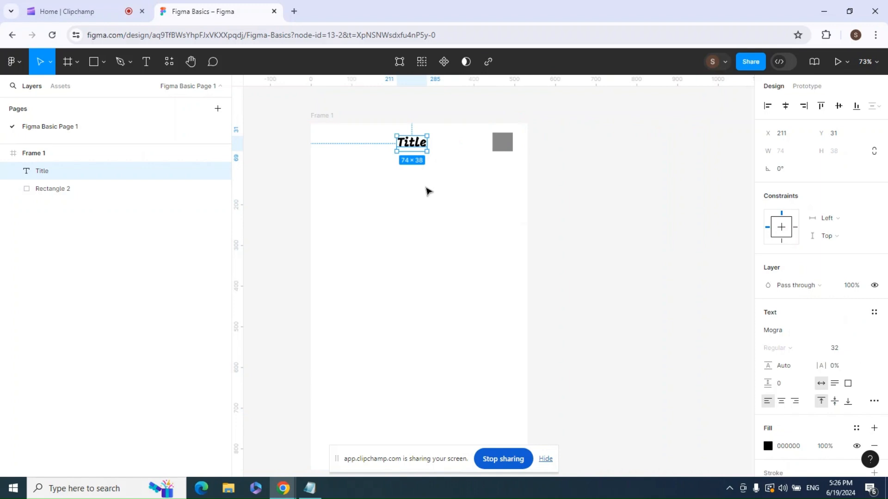
{"action": "left_click", "coordinate": [292, 194]}
- Set the Title text's horizontal constraint to Center
{"action": "left_click", "coordinate": [411, 143]}
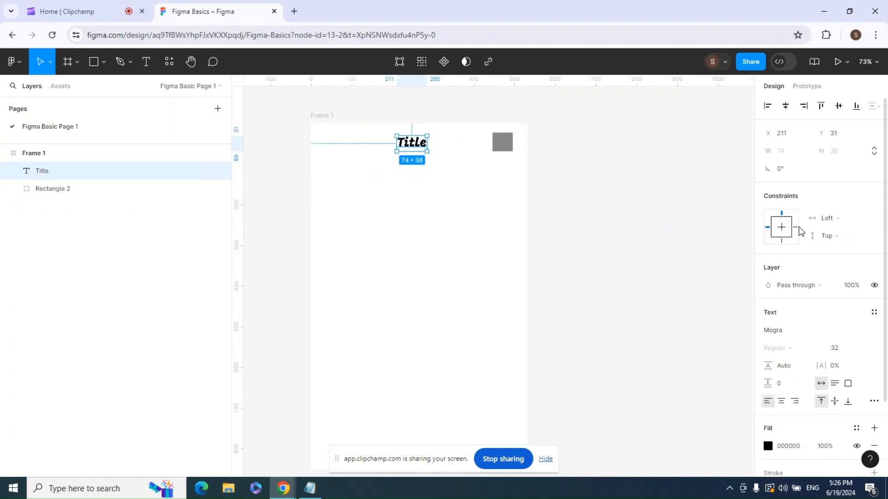
{"action": "left_click", "coordinate": [781, 231]}
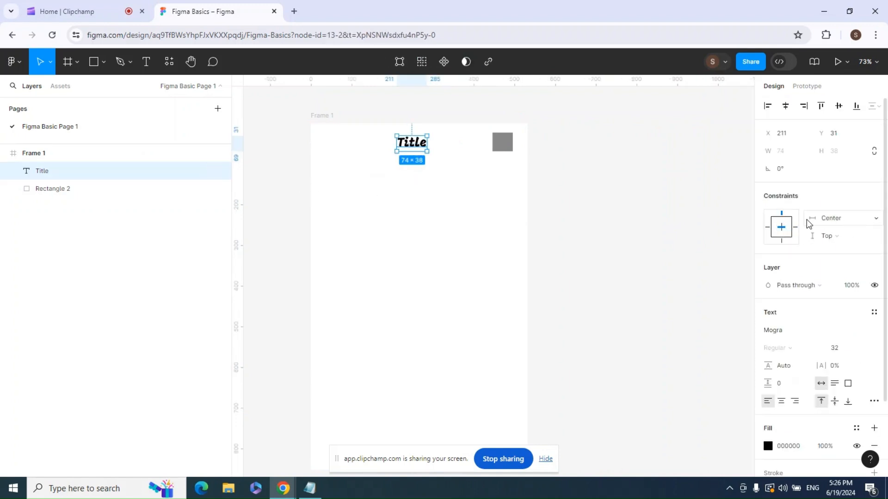
{"action": "left_click", "coordinate": [835, 222]}
{"action": "left_click", "coordinate": [610, 245]}
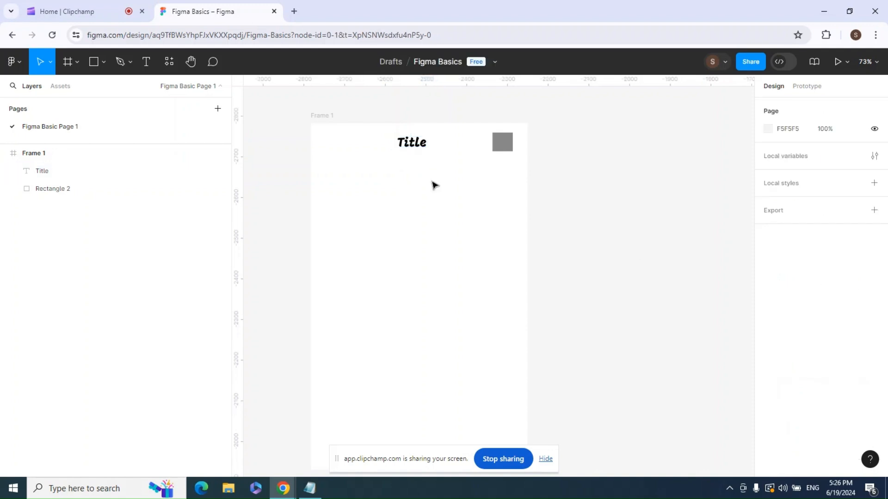
- Widen Frame 1 from its right edge to 1073, and further to a width of 2174
{"action": "left_click", "coordinate": [333, 115]}
{"action": "left_click_drag", "start_coordinate": [536, 268], "coordinate": [692, 295]}
{"action": "key", "text": "ctrl+minus"}
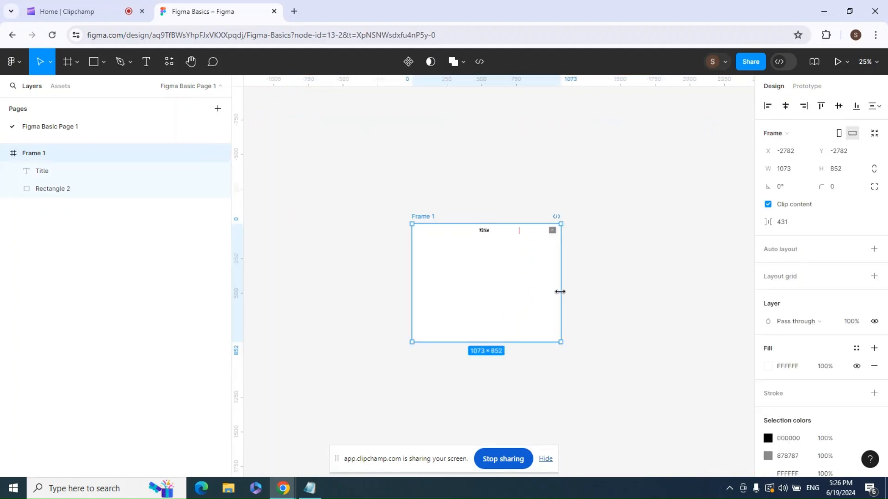
{"action": "left_click_drag", "start_coordinate": [558, 303], "coordinate": [714, 294]}
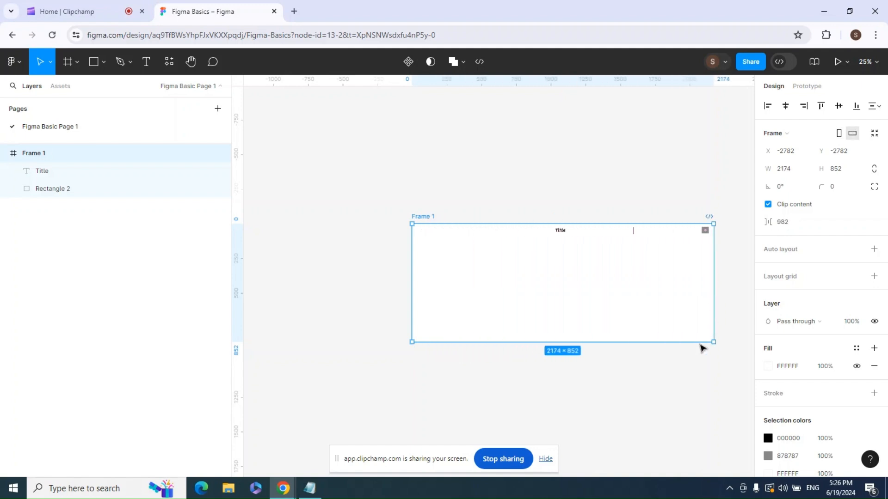
- Narrow Frame 1 from its right edge to a width of 586
{"action": "left_click", "coordinate": [554, 299]}
{"action": "left_click", "coordinate": [436, 221]}
{"action": "left_click_drag", "start_coordinate": [709, 293], "coordinate": [493, 298]}
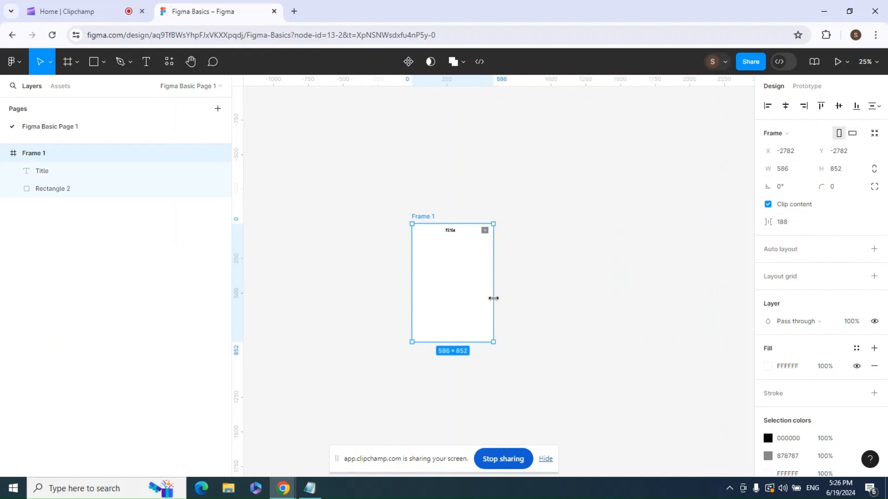
{"action": "left_click", "coordinate": [600, 301]}
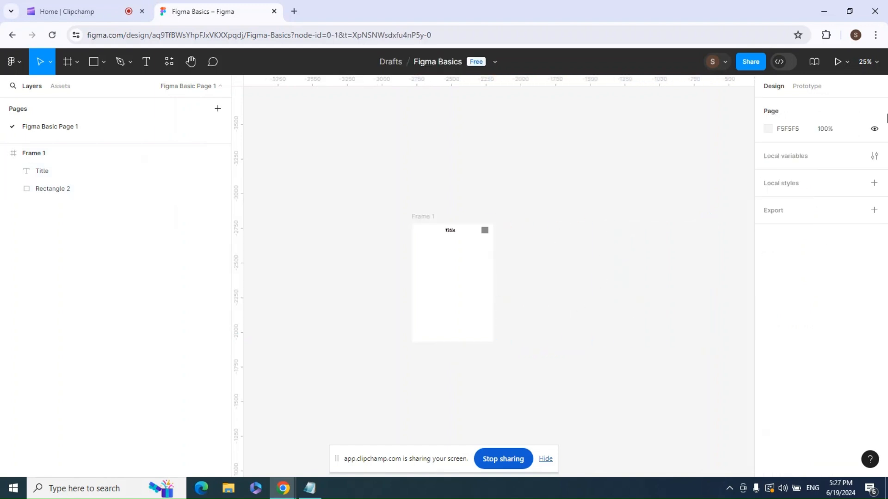
- Draw a full-width rectangle about 586 × 134 along the bottom of Frame 1, at X 0, Y 718
{"action": "left_click", "coordinate": [103, 62]}
{"action": "left_click", "coordinate": [82, 90]}
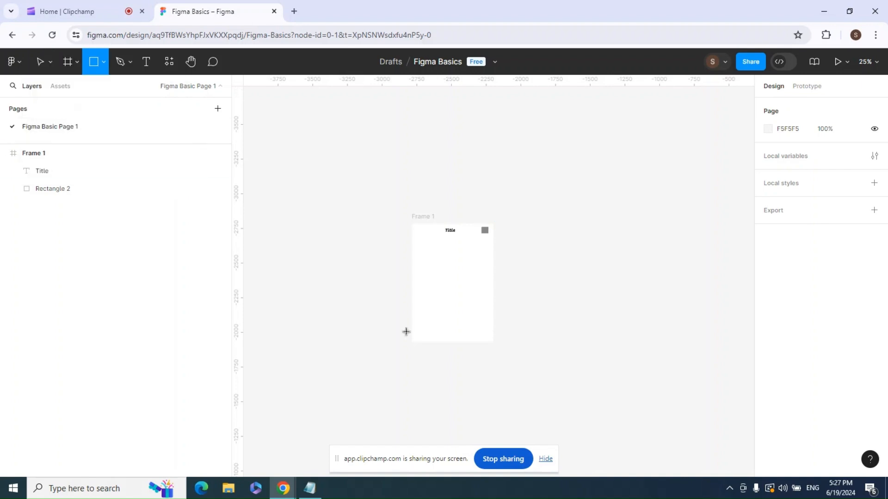
{"action": "left_click_drag", "start_coordinate": [411, 323], "coordinate": [494, 342]}
- Fill the new bottom rectangle with the dark colour 151515
{"action": "left_click", "coordinate": [768, 330]}
{"action": "left_click_drag", "start_coordinate": [645, 300], "coordinate": [604, 312]}
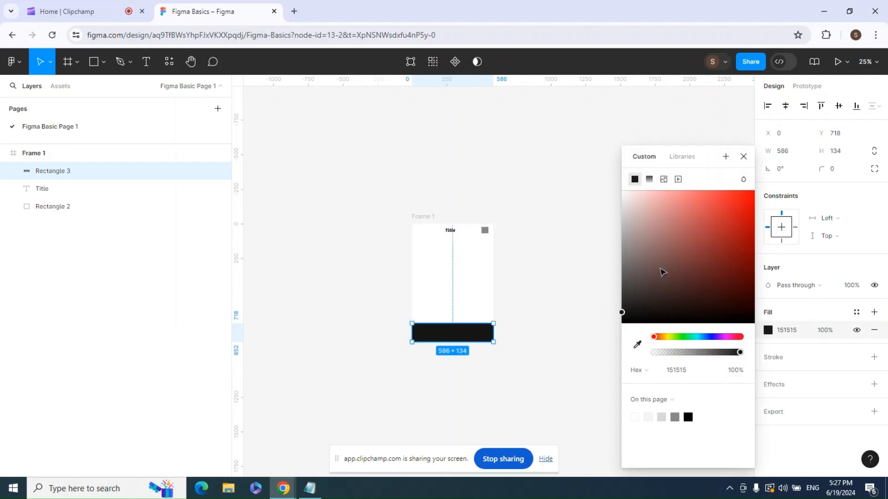
{"action": "left_click", "coordinate": [743, 157]}
{"action": "left_click", "coordinate": [633, 222]}
- Widen Frame 1 from its right edge to a width of 1126
{"action": "left_click", "coordinate": [419, 216]}
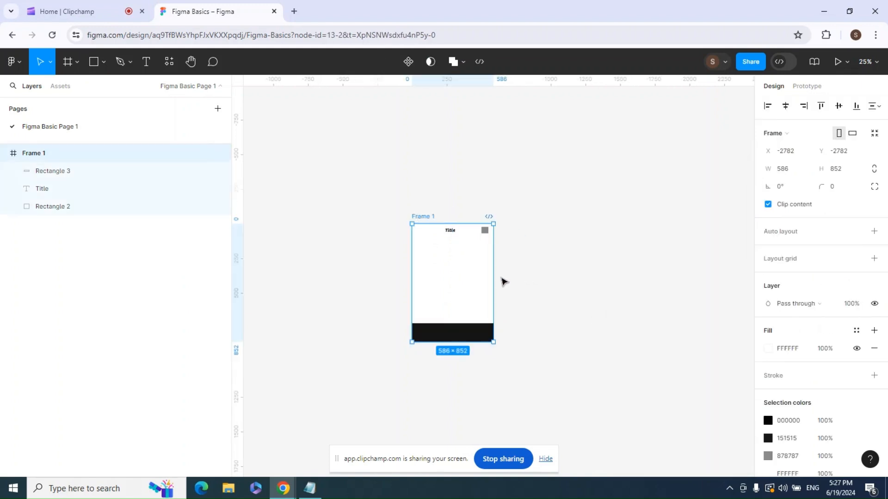
{"action": "left_click_drag", "start_coordinate": [491, 282], "coordinate": [493, 337]}
{"action": "left_click", "coordinate": [453, 338]}
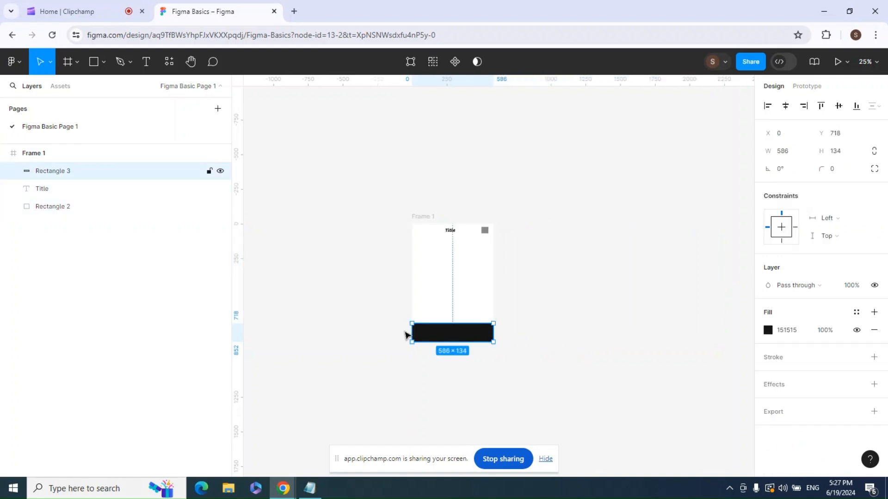
{"action": "left_click", "coordinate": [413, 221]}
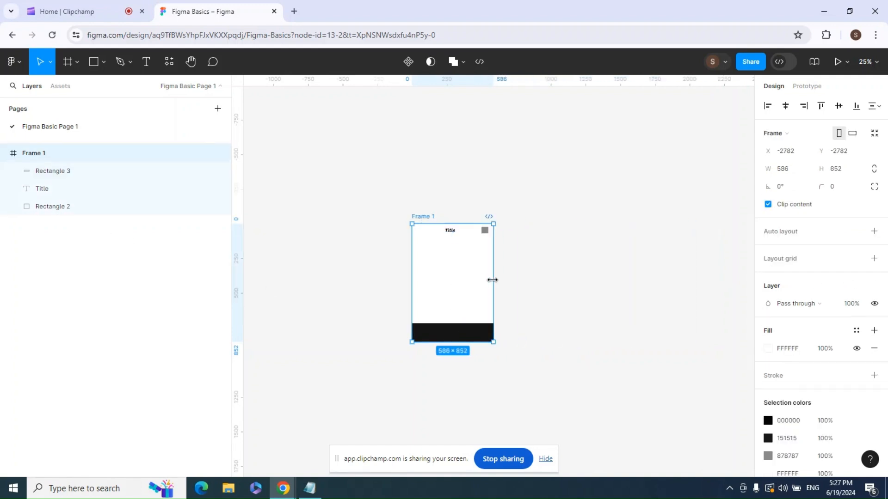
{"action": "left_click_drag", "start_coordinate": [493, 288], "coordinate": [568, 307]}
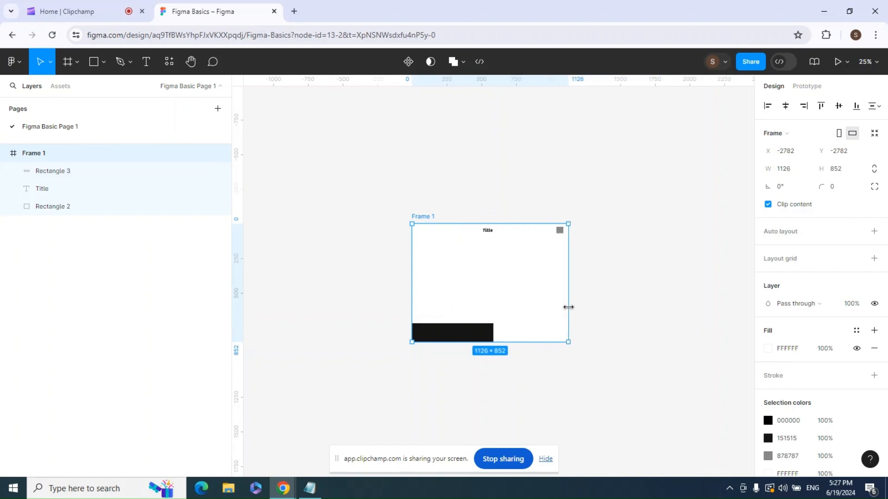
- Narrow Frame 1 from its right edge to a width of 581
{"action": "left_click", "coordinate": [493, 331]}
{"action": "left_click", "coordinate": [425, 218]}
{"action": "left_click_drag", "start_coordinate": [568, 283], "coordinate": [492, 304]}
- Set the dark bottom rectangle's horizontal constraint to Scale
{"action": "left_click", "coordinate": [473, 339]}
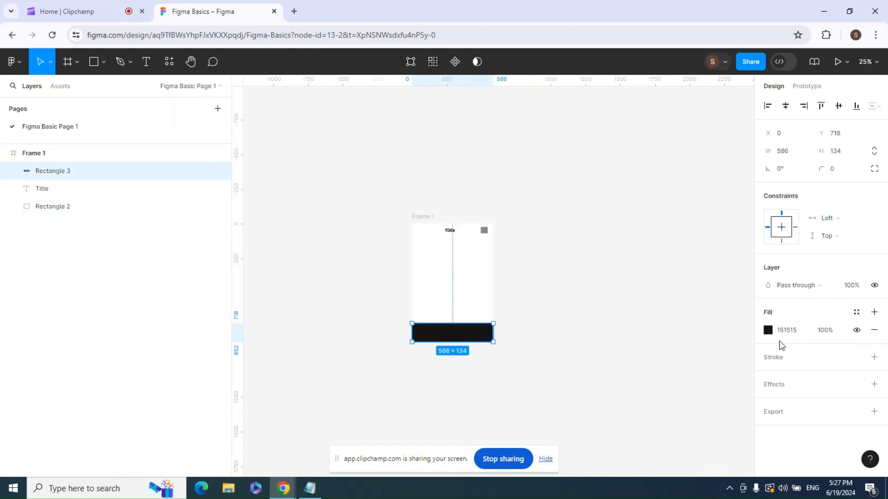
{"action": "left_click", "coordinate": [839, 219]}
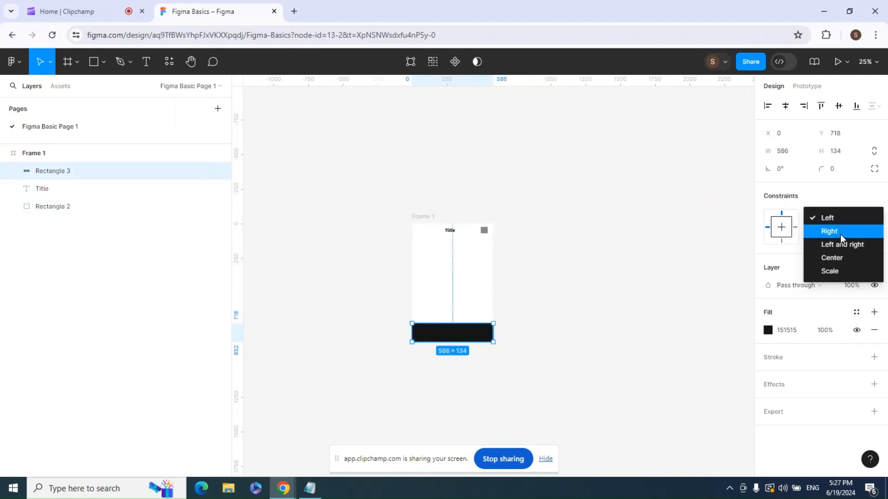
{"action": "left_click", "coordinate": [845, 272]}
- Widen Frame 1 from its right edge, and narrow it to a width of 534
{"action": "left_click", "coordinate": [419, 217]}
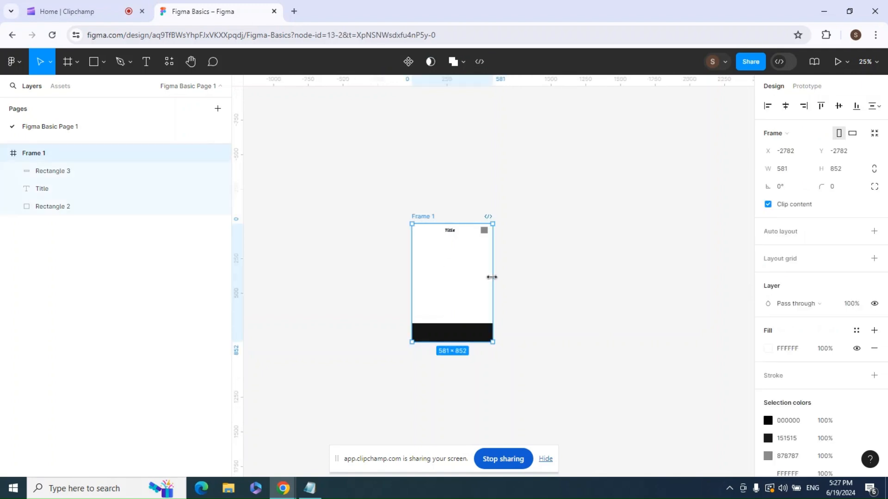
{"action": "left_click_drag", "start_coordinate": [492, 277], "coordinate": [520, 281]}
{"action": "left_click_drag", "start_coordinate": [561, 286], "coordinate": [638, 287]}
{"action": "left_click", "coordinate": [419, 217]}
{"action": "left_click_drag", "start_coordinate": [519, 277], "coordinate": [486, 284]}
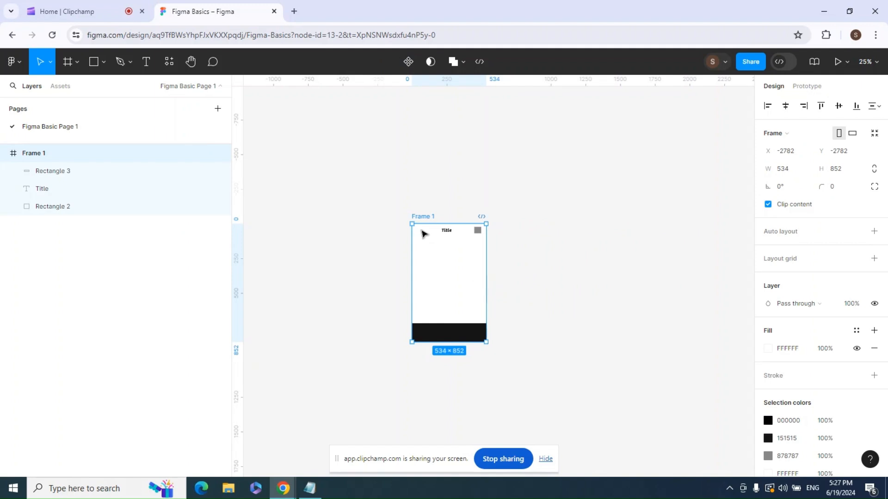
- Resize Frame 1 to 518 × 1402 by extending it downwards from its bottom edge
{"action": "left_click", "coordinate": [415, 187]}
{"action": "left_click", "coordinate": [420, 217]}
{"action": "left_click_drag", "start_coordinate": [471, 344], "coordinate": [406, 418]}
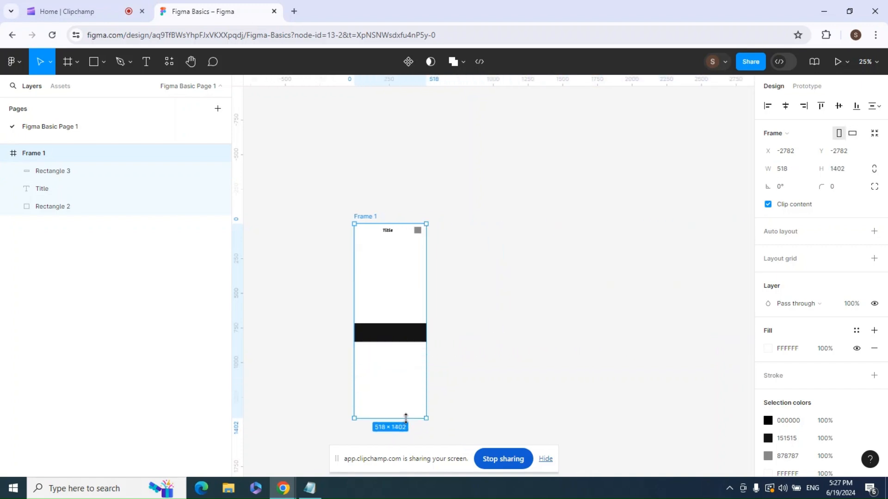
- Shorten Frame 1 from its bottom edge until it ends at the dark rectangle's lower edge
{"action": "left_click", "coordinate": [385, 341]}
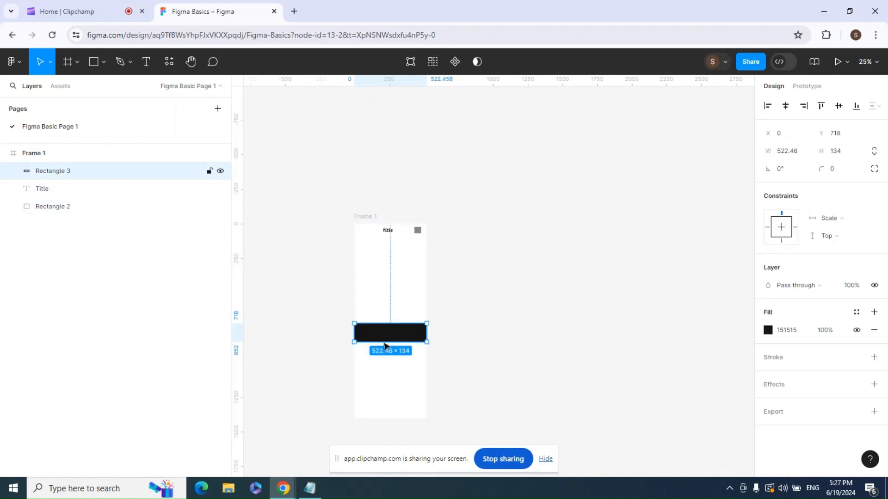
{"action": "left_click", "coordinate": [391, 413]}
{"action": "left_click", "coordinate": [368, 217]}
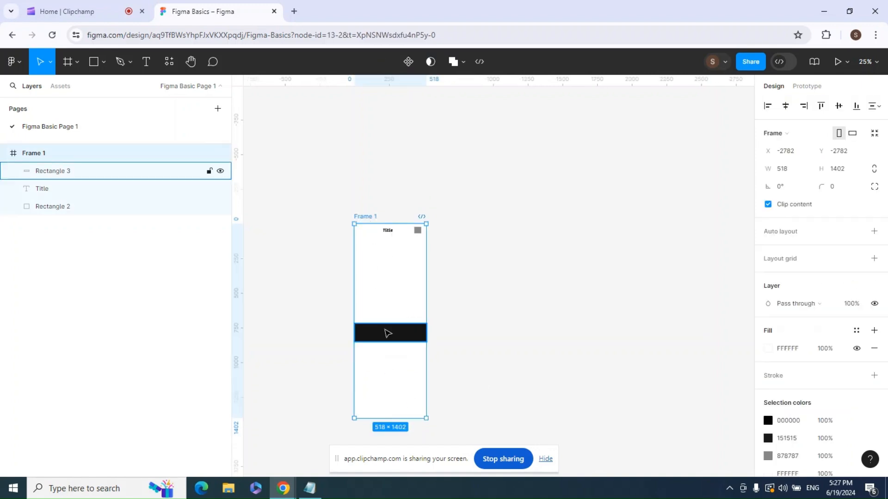
{"action": "left_click", "coordinate": [387, 332]}
{"action": "left_click", "coordinate": [362, 216]}
{"action": "left_click_drag", "start_coordinate": [410, 420], "coordinate": [418, 403]}
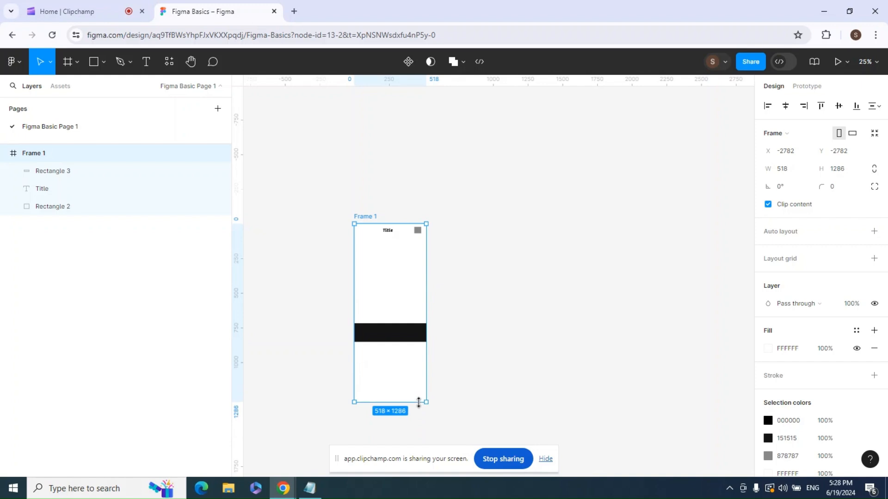
{"action": "left_click", "coordinate": [454, 337]}
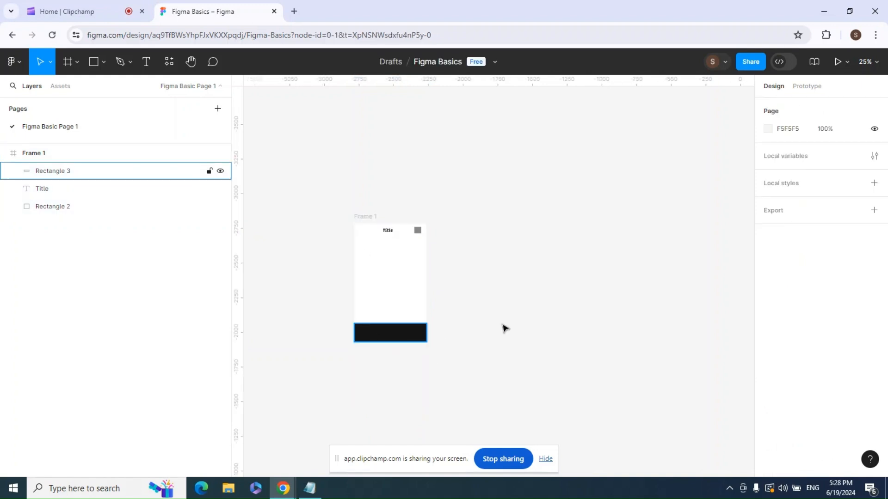
- Set the dark bottom rectangle's vertical constraint to Bottom
{"action": "left_click", "coordinate": [411, 338]}
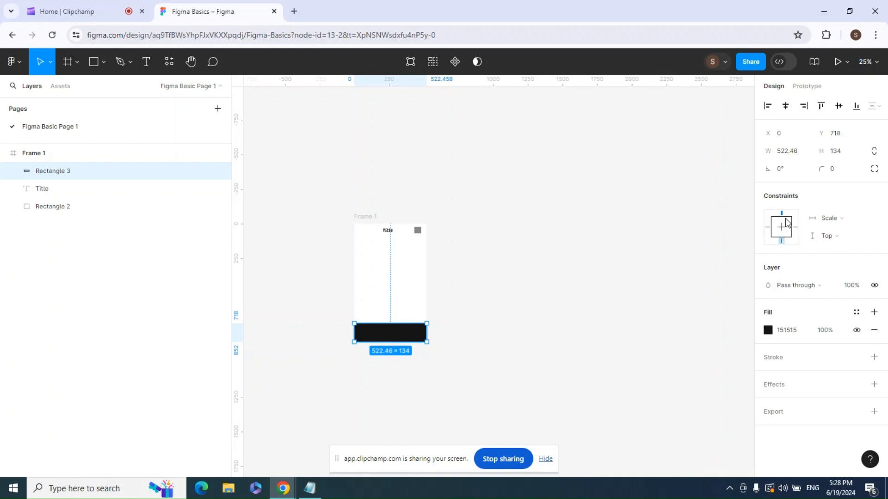
{"action": "left_click", "coordinate": [829, 239]}
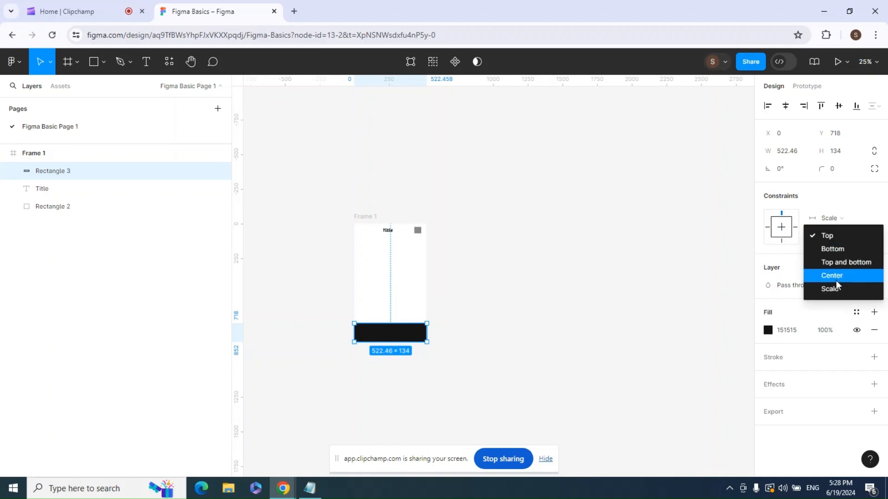
{"action": "left_click", "coordinate": [835, 249]}
{"action": "left_click", "coordinate": [464, 309]}
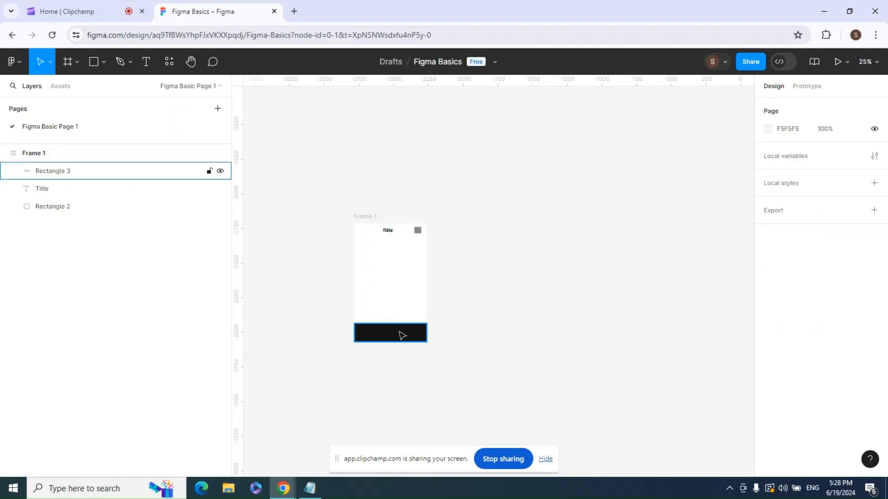
- Extend Frame 1 downwards from its bottom edge, and shrink it to 514 × 776
{"action": "left_click", "coordinate": [369, 229]}
{"action": "left_click", "coordinate": [441, 291]}
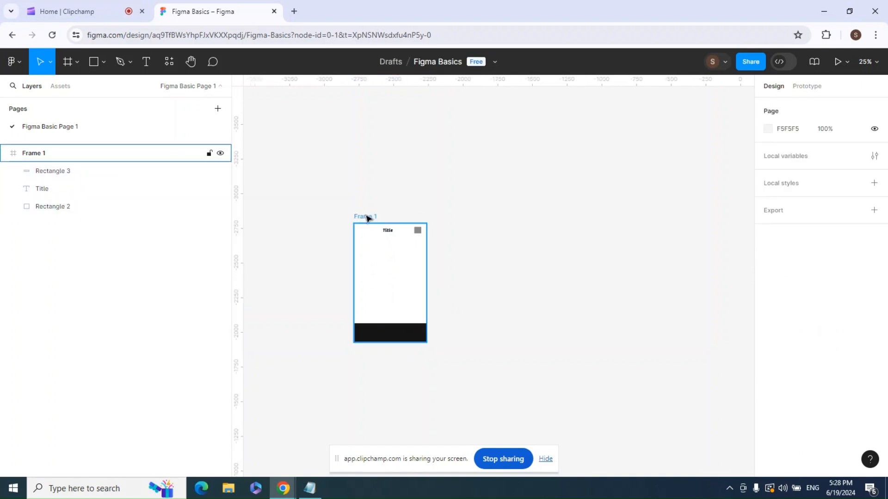
{"action": "left_click", "coordinate": [367, 217]}
{"action": "left_click_drag", "start_coordinate": [398, 343], "coordinate": [412, 398]}
{"action": "left_click_drag", "start_coordinate": [413, 274], "coordinate": [426, 338]}
{"action": "left_click_drag", "start_coordinate": [410, 422], "coordinate": [421, 330]}
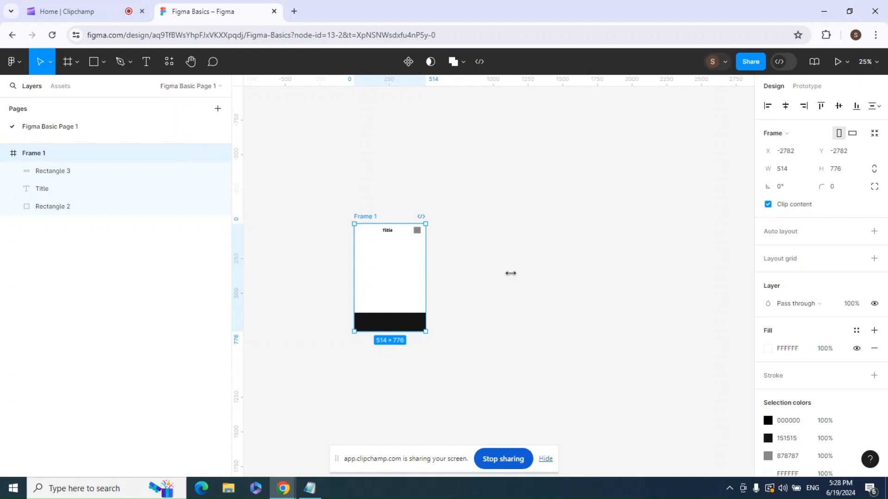
- Enlarge Frame 1 to 920 × 1114 by adjusting its right and bottom edges
{"action": "left_click_drag", "start_coordinate": [455, 267], "coordinate": [605, 279]}
{"action": "left_click_drag", "start_coordinate": [556, 332], "coordinate": [554, 378]}
{"action": "left_click_drag", "start_coordinate": [605, 307], "coordinate": [481, 321]}
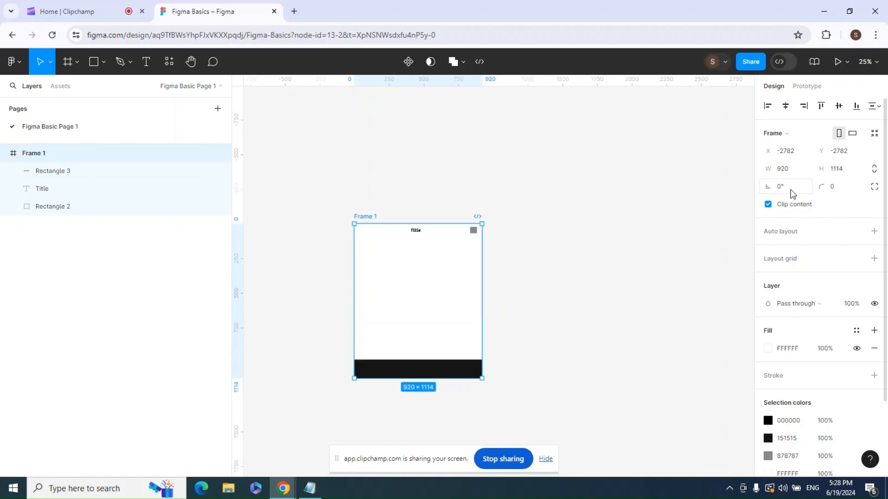
- Examine the horizontal and vertical constraint options of the small grey rectangle in Frame 1
{"action": "left_click", "coordinate": [394, 207]}
{"action": "left_click", "coordinate": [474, 231]}
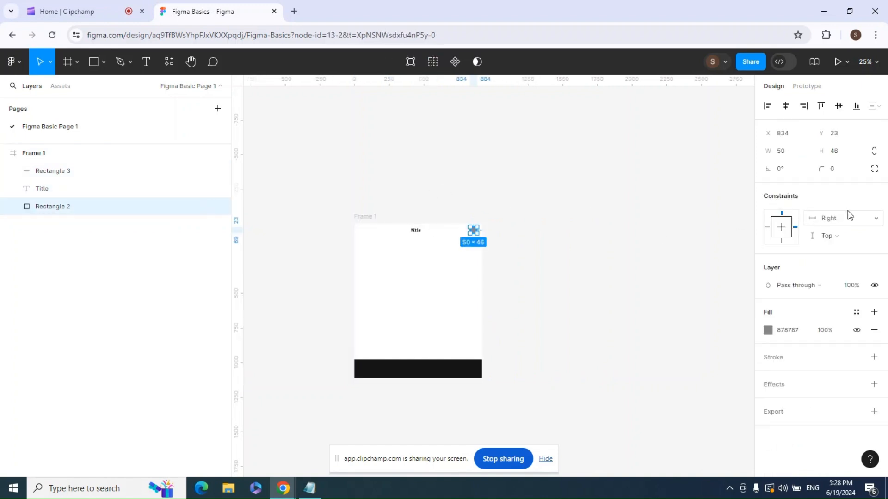
{"action": "left_click", "coordinate": [875, 221]}
{"action": "left_click", "coordinate": [793, 201]}
{"action": "left_click", "coordinate": [840, 235]}
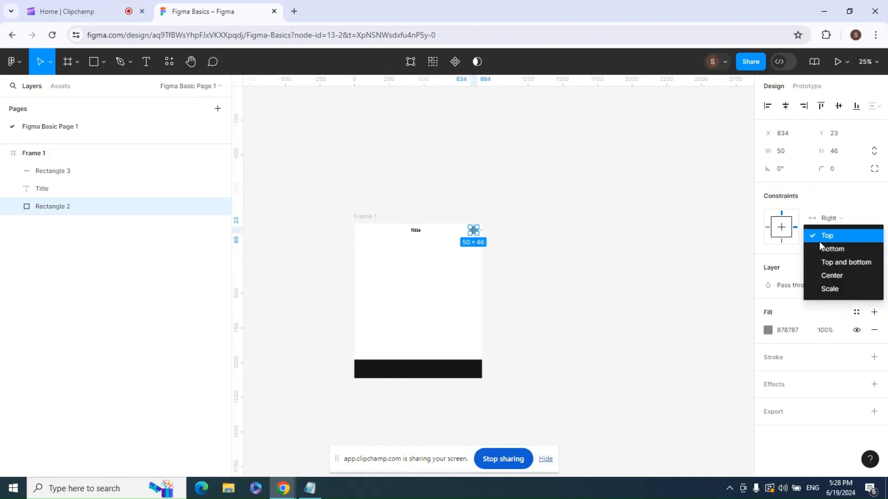
{"action": "left_click", "coordinate": [789, 259]}
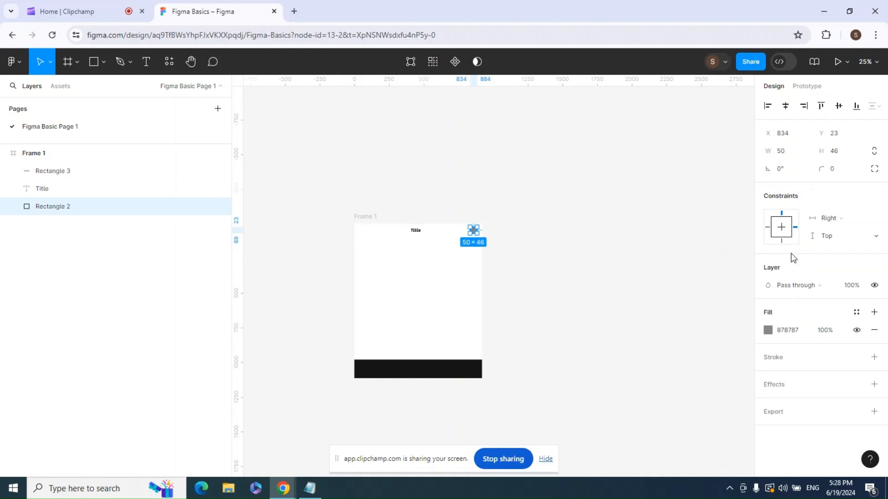
{"action": "left_click", "coordinate": [831, 219]}
{"action": "left_click", "coordinate": [769, 233]}
- Switch the grey rectangle's horizontal constraint to Left and back to Right, and its vertical constraint to Bottom and back to Top
{"action": "left_click", "coordinate": [767, 229]}
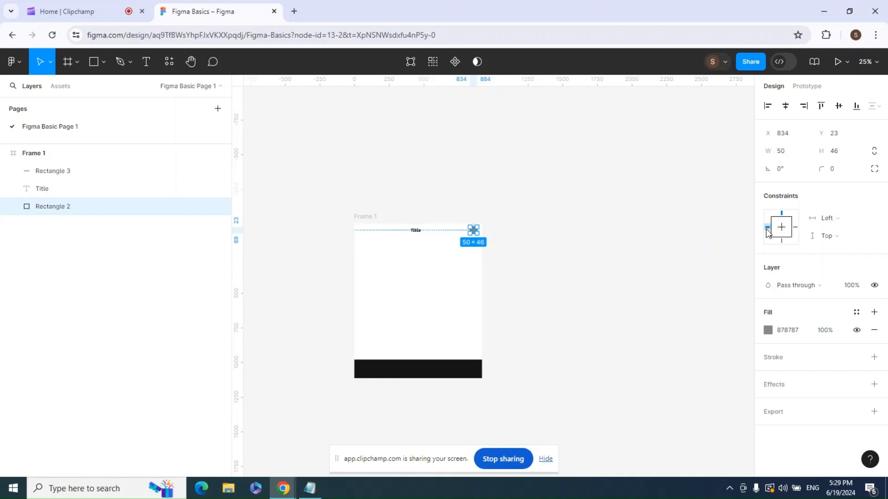
{"action": "left_click", "coordinate": [795, 228]}
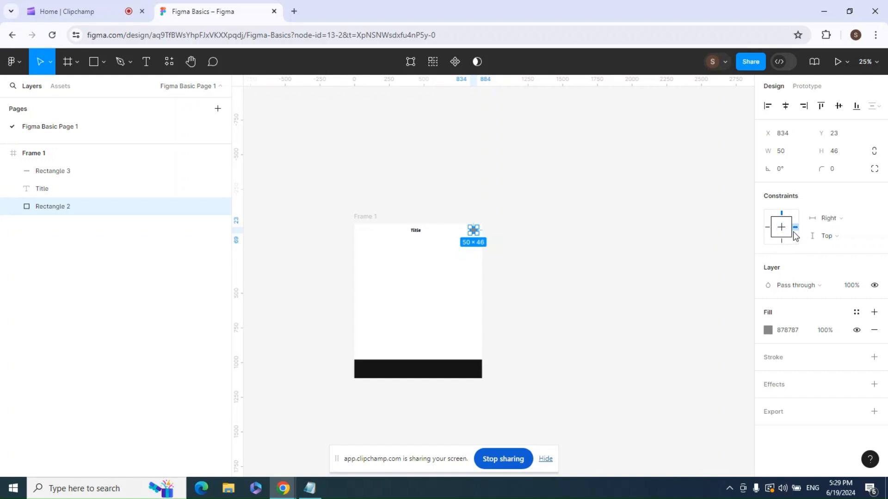
{"action": "left_click", "coordinate": [781, 242]}
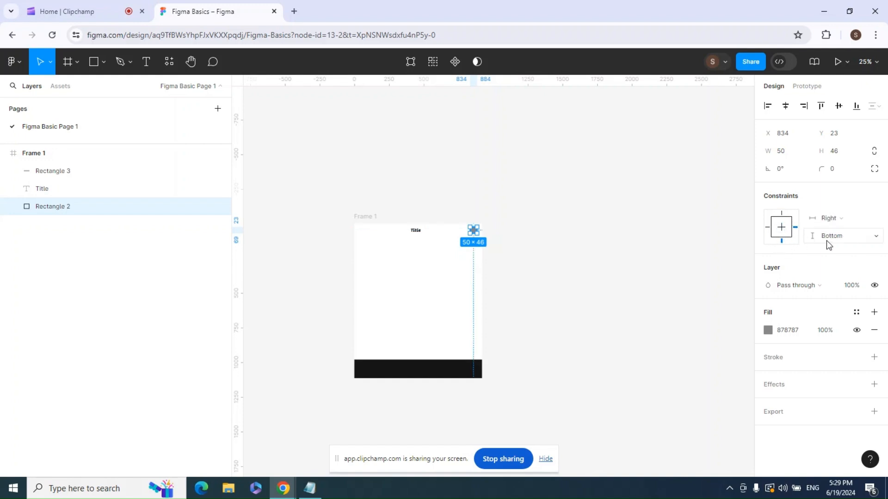
{"action": "left_click", "coordinate": [782, 215]}
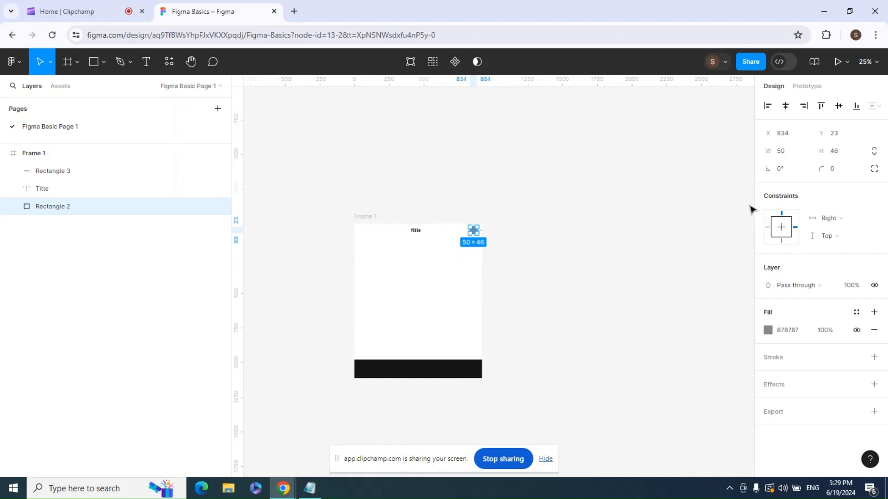
{"action": "left_click", "coordinate": [832, 218]}
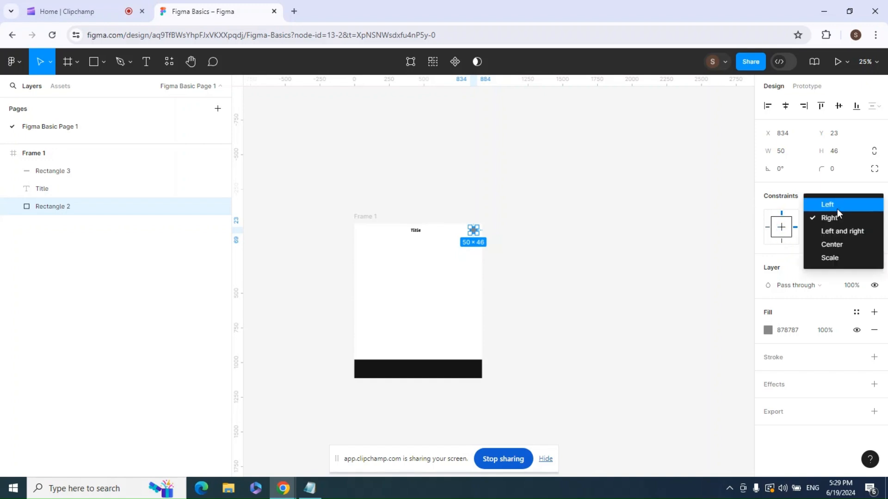
{"action": "left_click", "coordinate": [606, 234]}
- Move Frame 1 on the canvas to X -2662, Y -2962
{"action": "left_click", "coordinate": [372, 224]}
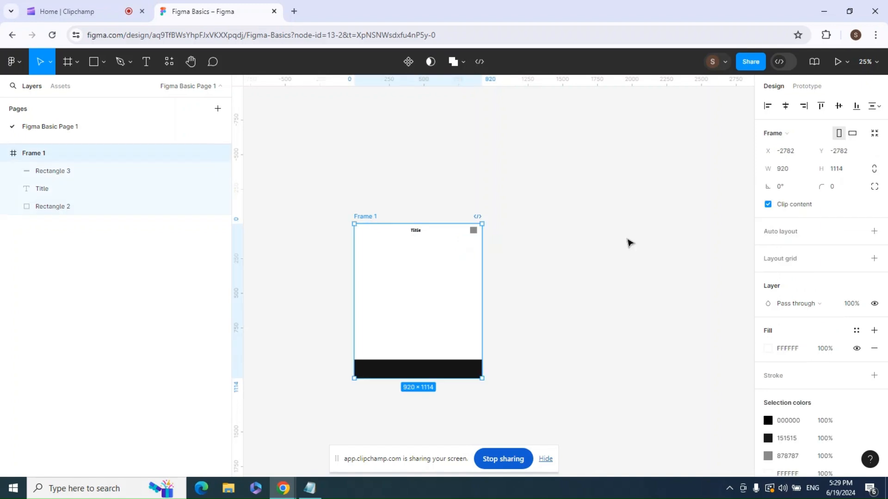
{"action": "left_click", "coordinate": [594, 234]}
{"action": "mouse_move", "coordinate": [377, 216]}
{"action": "left_mouse_down"}
{"action": "mouse_move", "coordinate": [407, 203]}
{"action": "mouse_move", "coordinate": [385, 207]}
{"action": "left_mouse_up"}
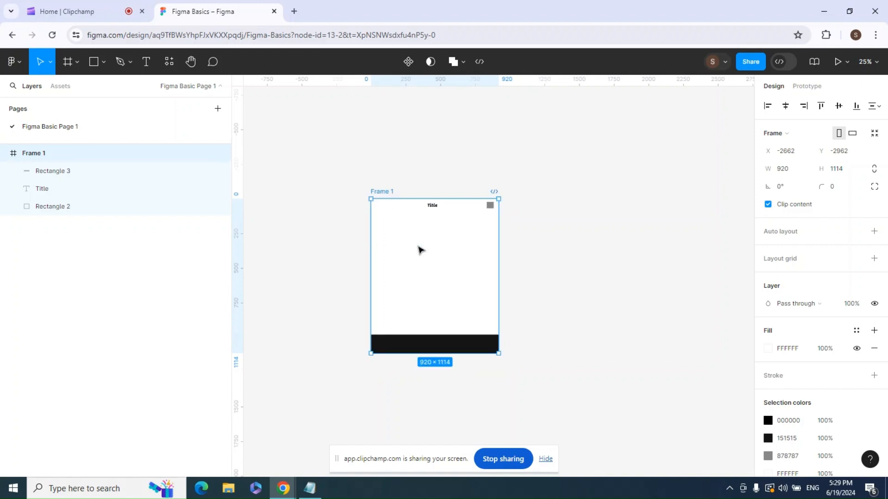